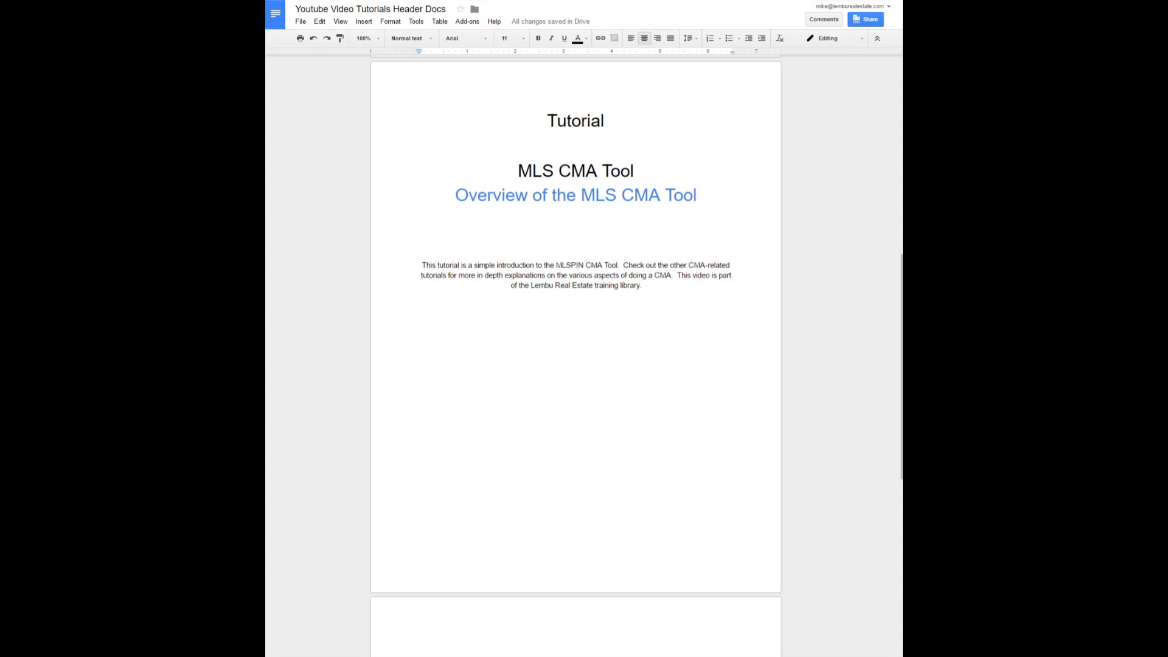
Switch from the tutorial to the MLS PIN browser window and open Comparative Market Analysis from Tools.
key("alt")
key("alt+Tab")
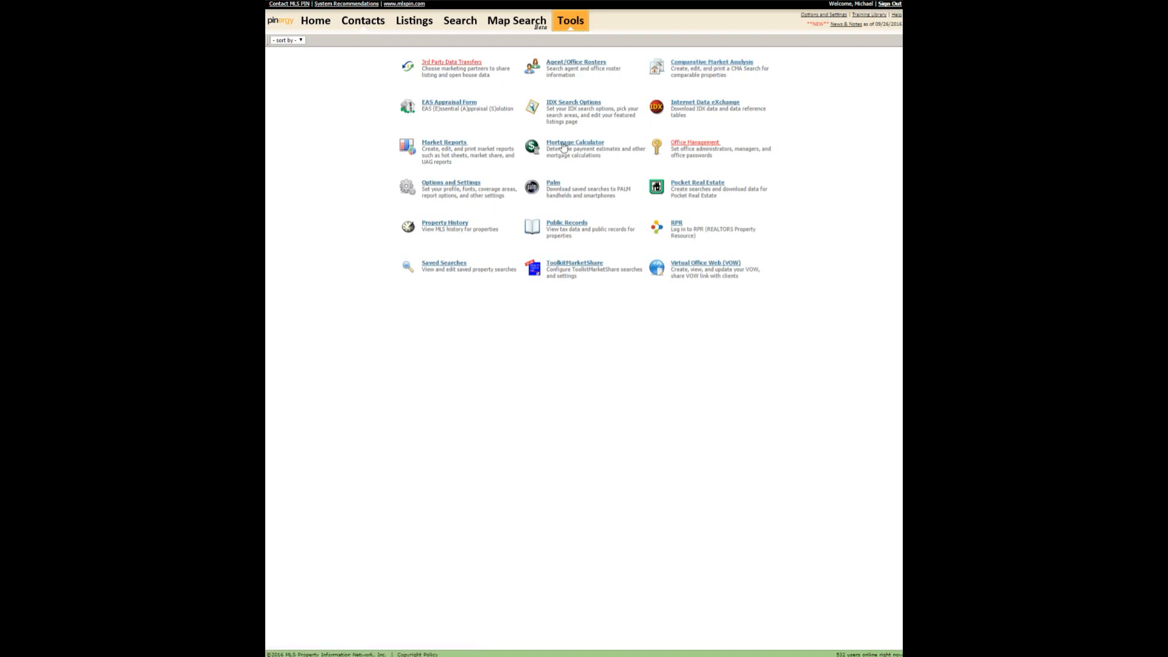
left_click(715, 62)
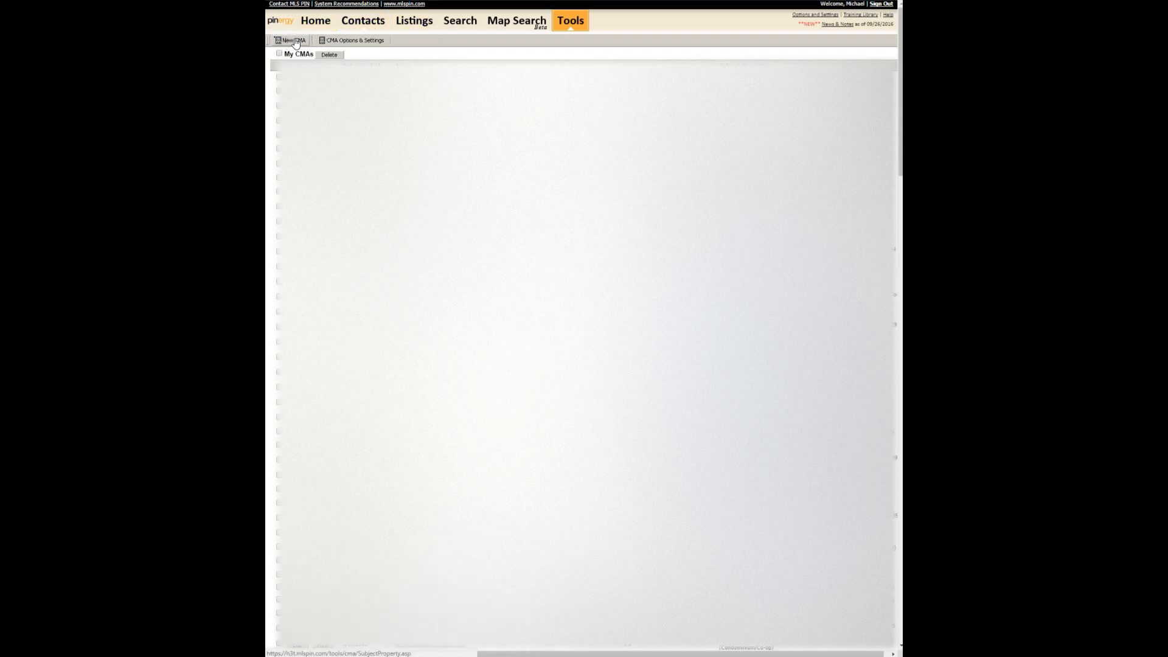
Review the CMA Print Selections defaults: My Custom Report Style and Pricing Adjustment per Property checked.
left_click(353, 42)
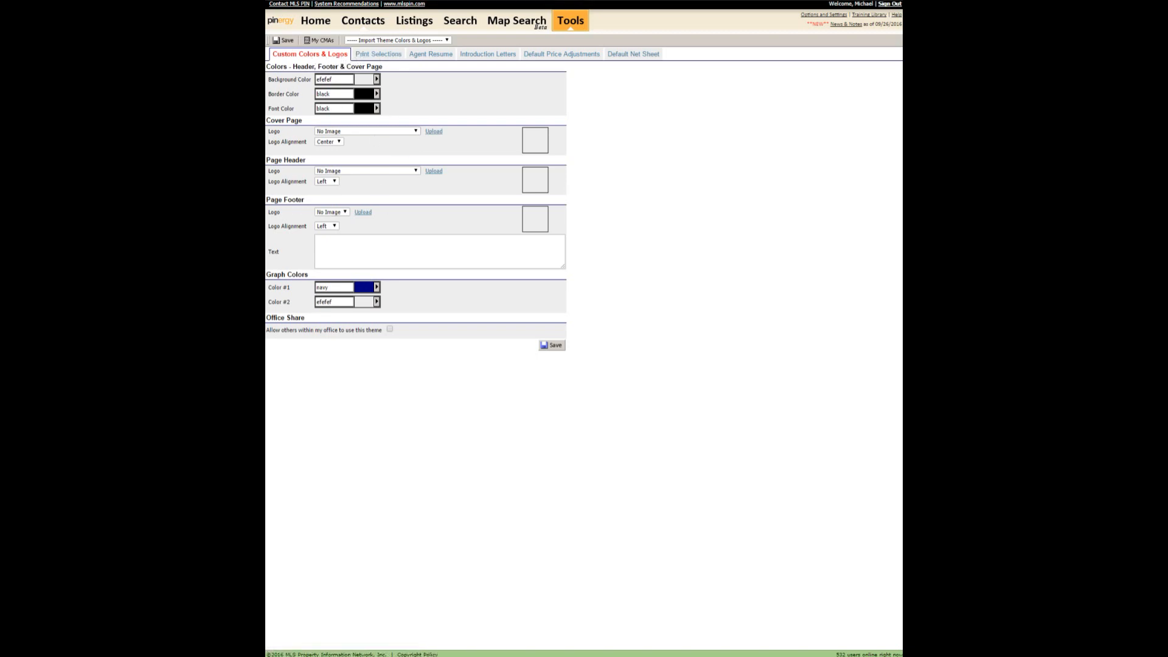
left_click(378, 54)
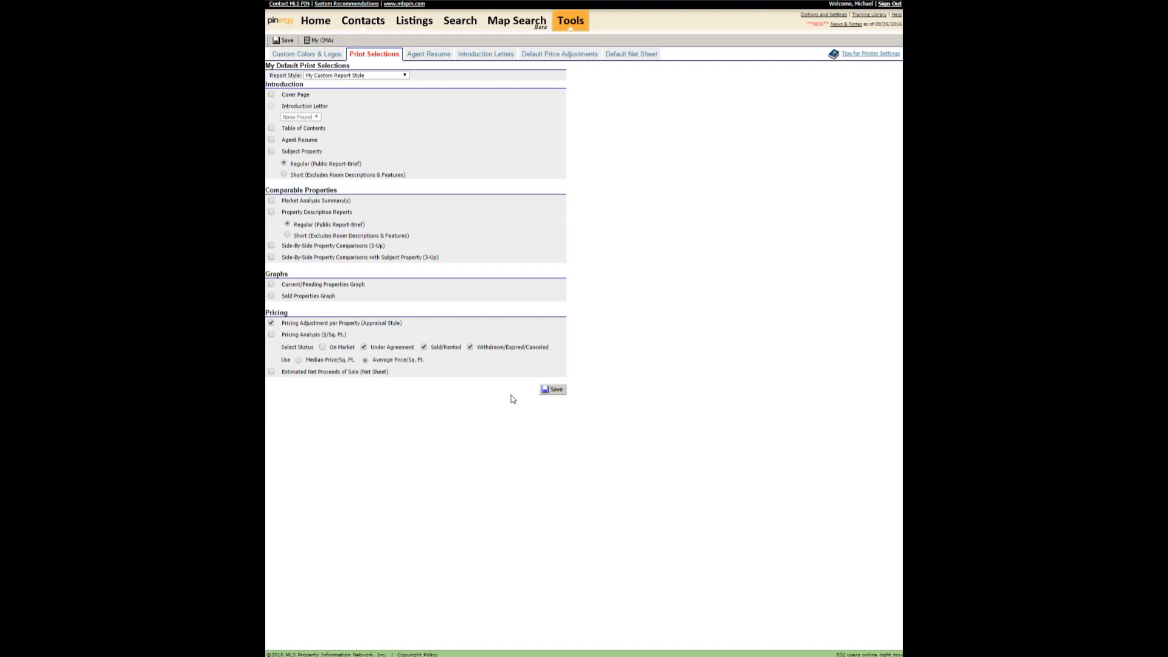
Check the empty Agent Resume editor, then the Introduction Letters settings, which have no letters.
left_click(434, 56)
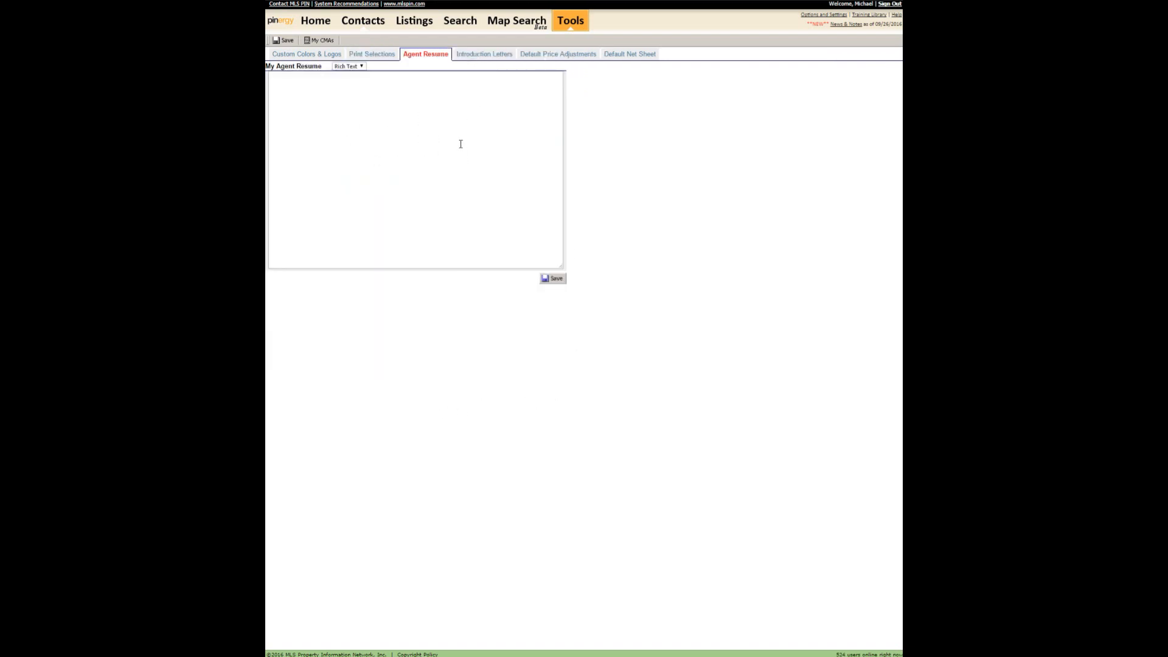
left_click(484, 55)
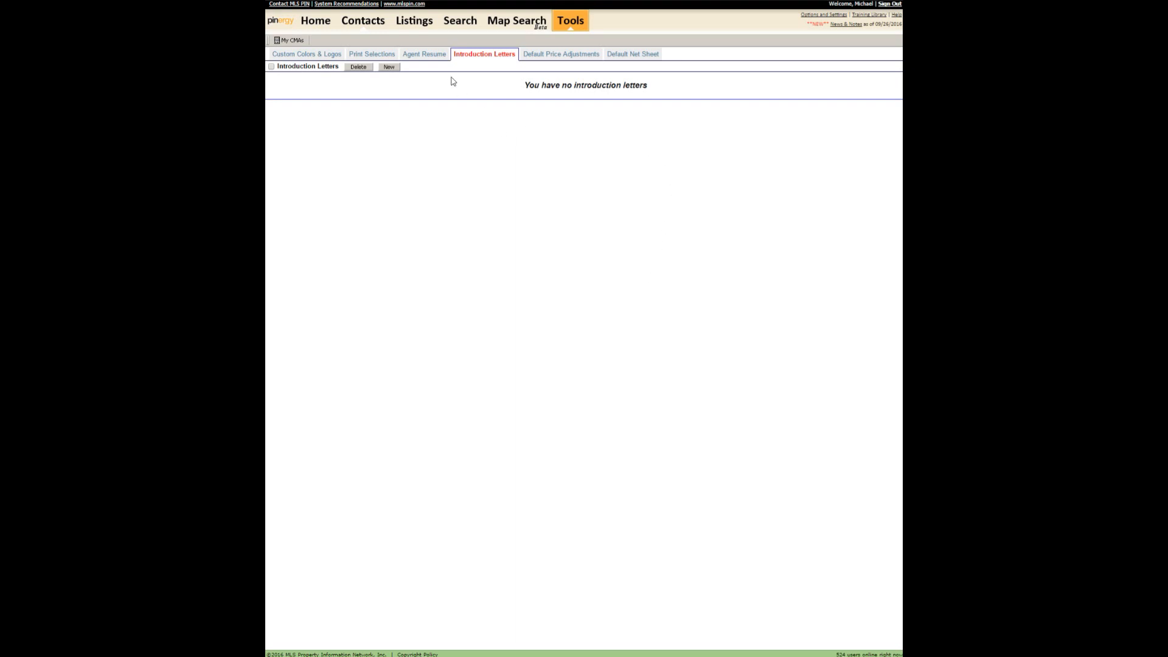
Review the six Default Price Adjustment criteria, such as Living Area, then return to My CMAs.
left_click(545, 55)
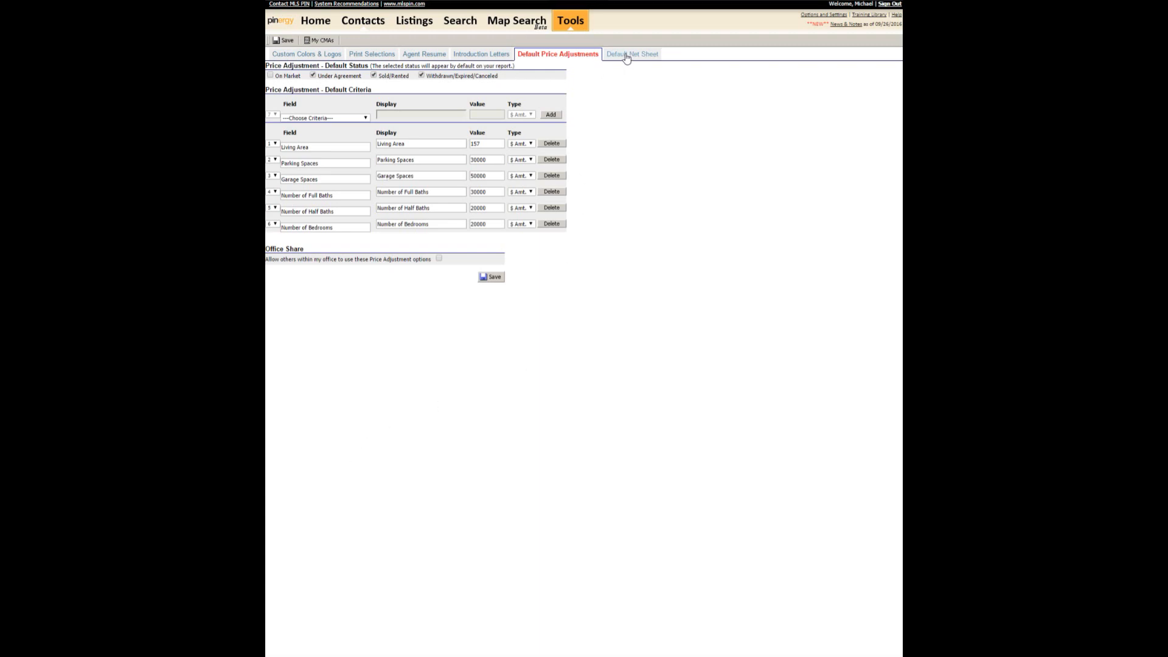
left_click(316, 40)
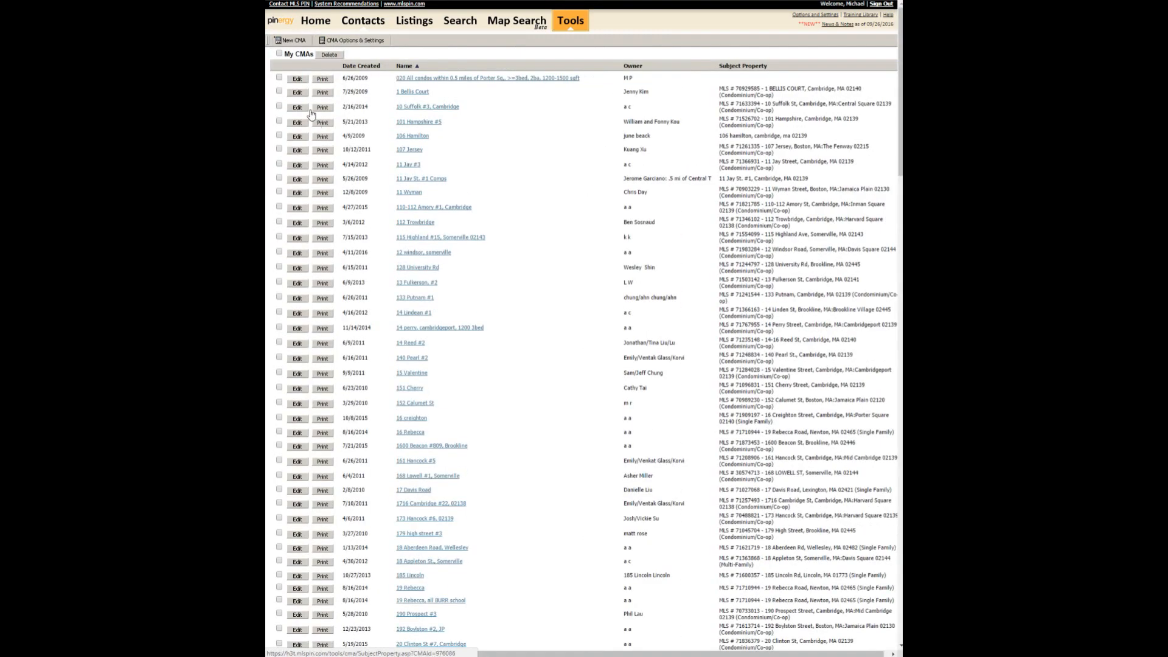
Create CMA 'AAA' with placeholder owner first and last names, using an MLS listing as subject.
left_click(305, 42)
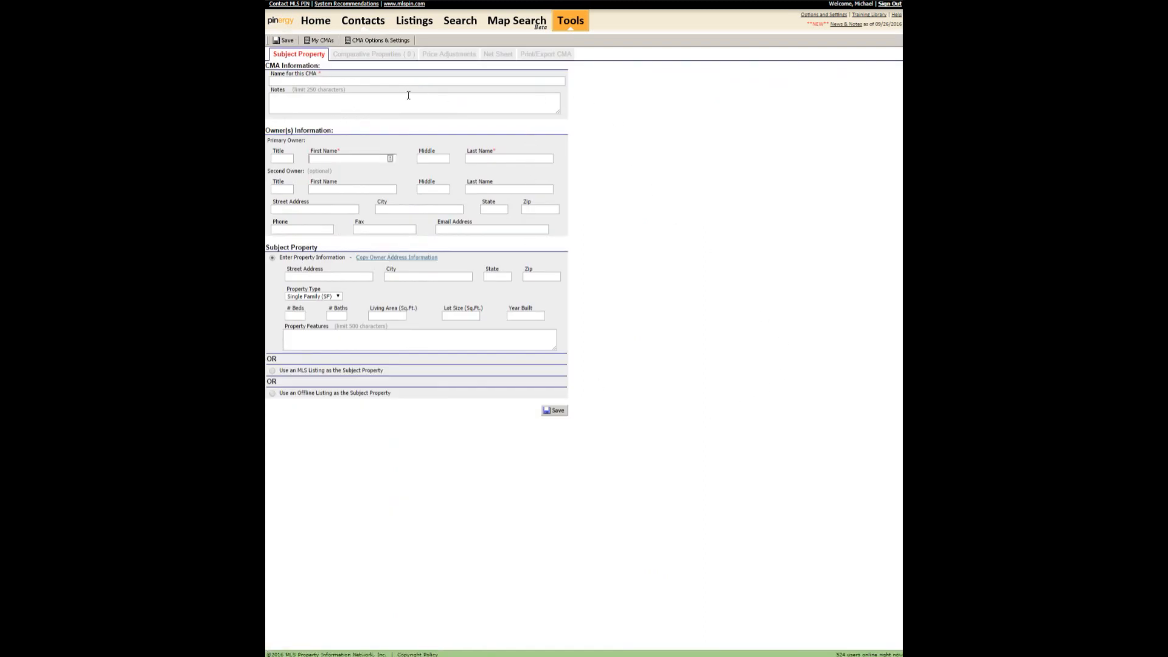
left_click(347, 80)
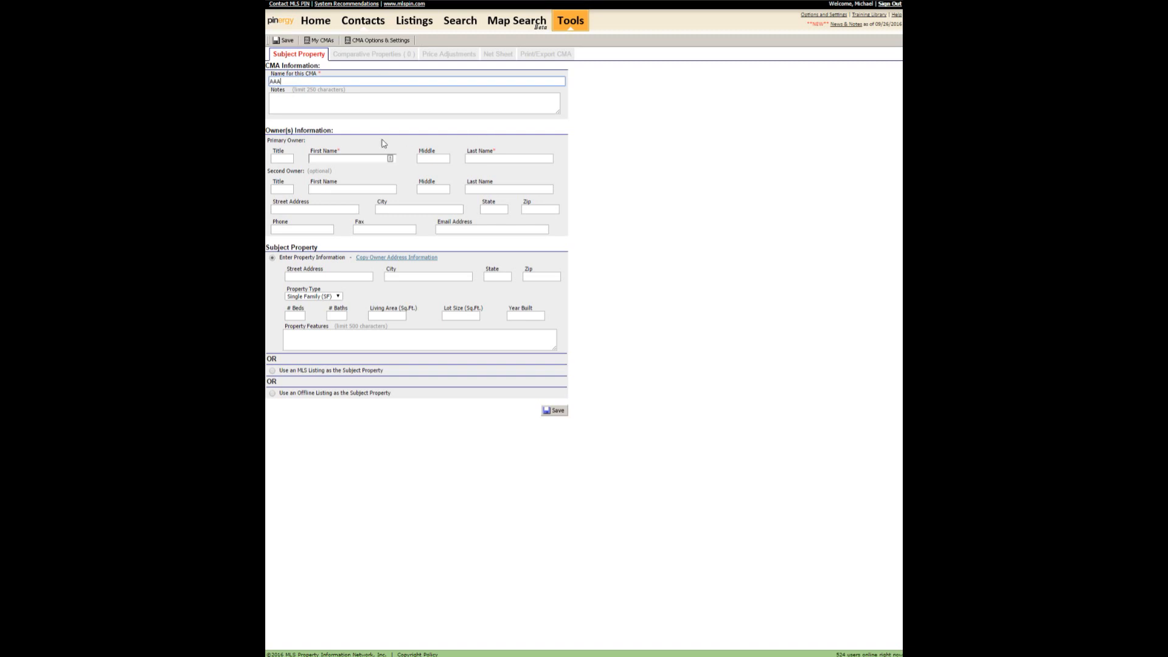
left_click(348, 157)
key("Tab")
key("Tab")
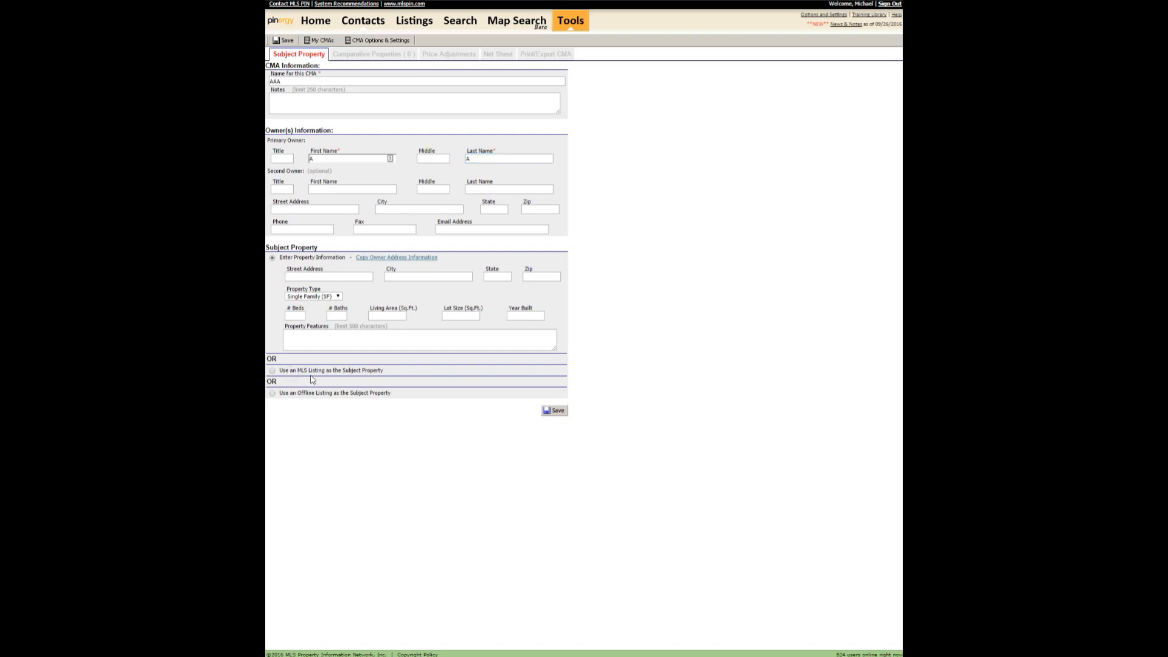
left_click(272, 372)
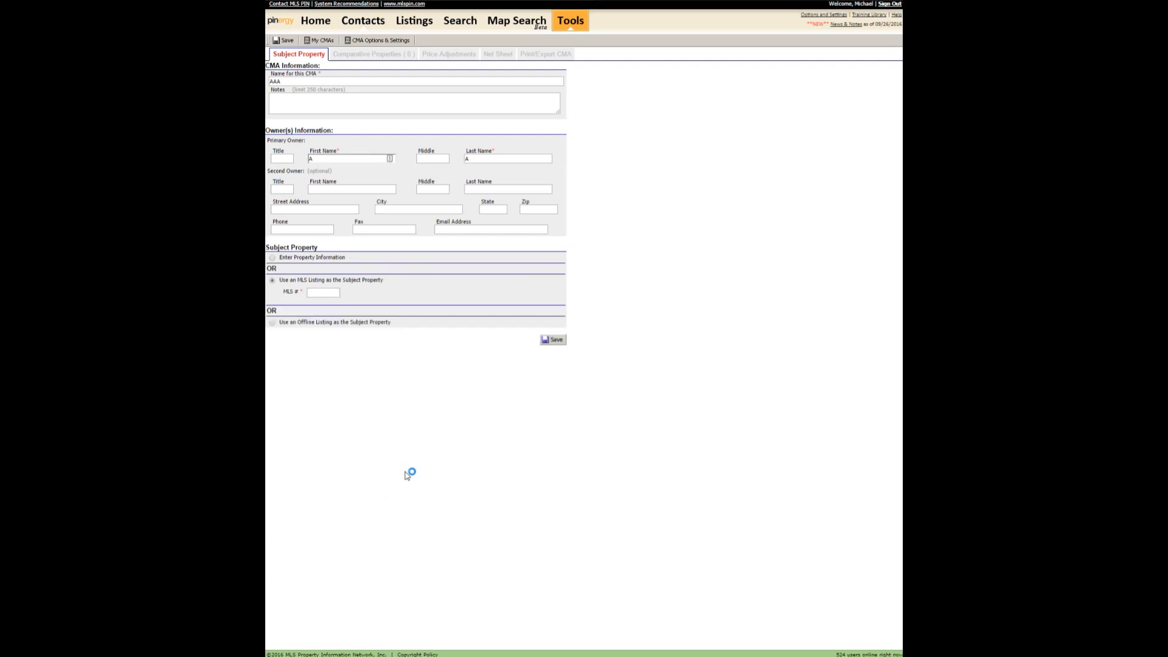
left_click(326, 295)
Open property search in a new tab, limited to Condominium with statuses New through Sold.
right_click(453, 23)
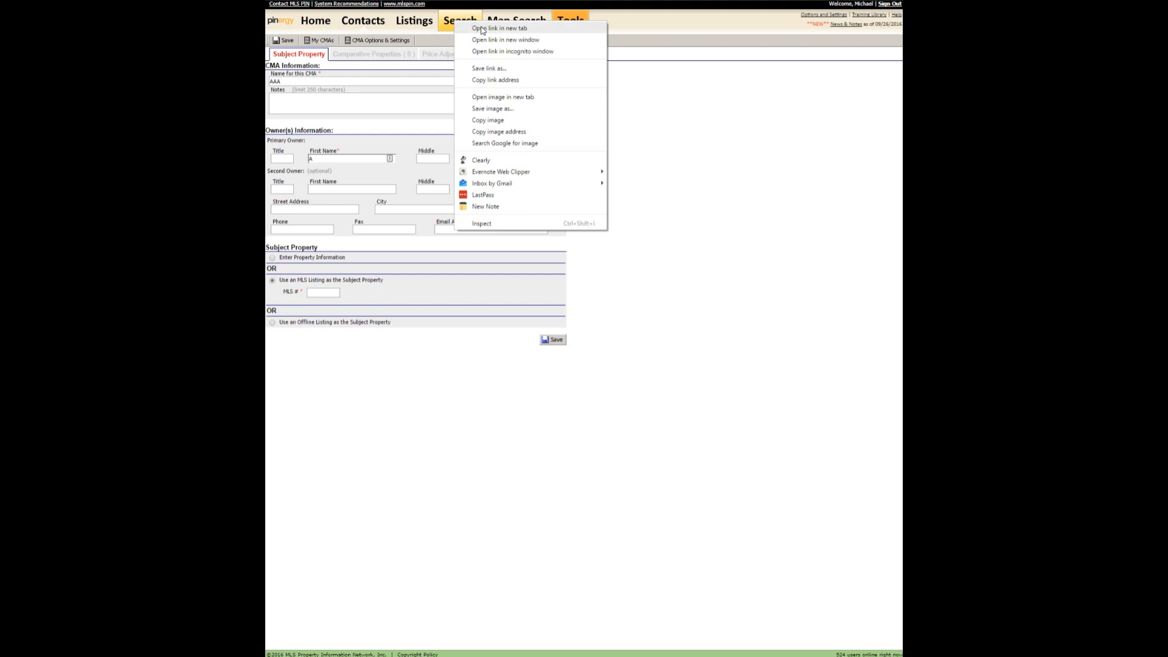
left_click(480, 29)
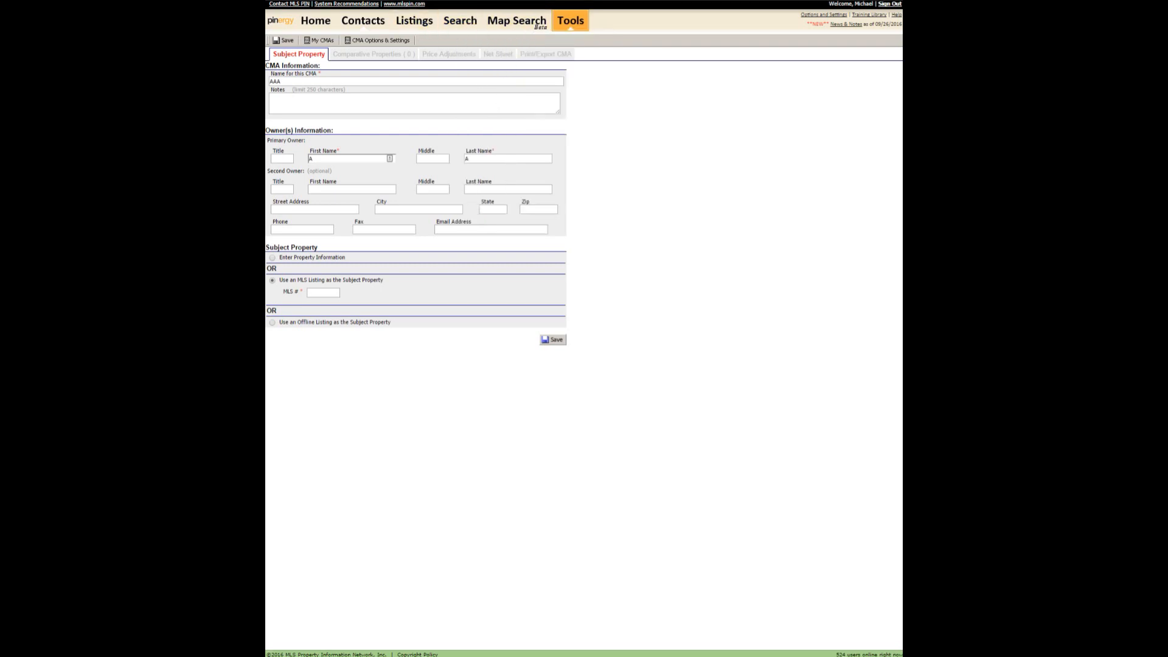
key("ctrl+Tab")
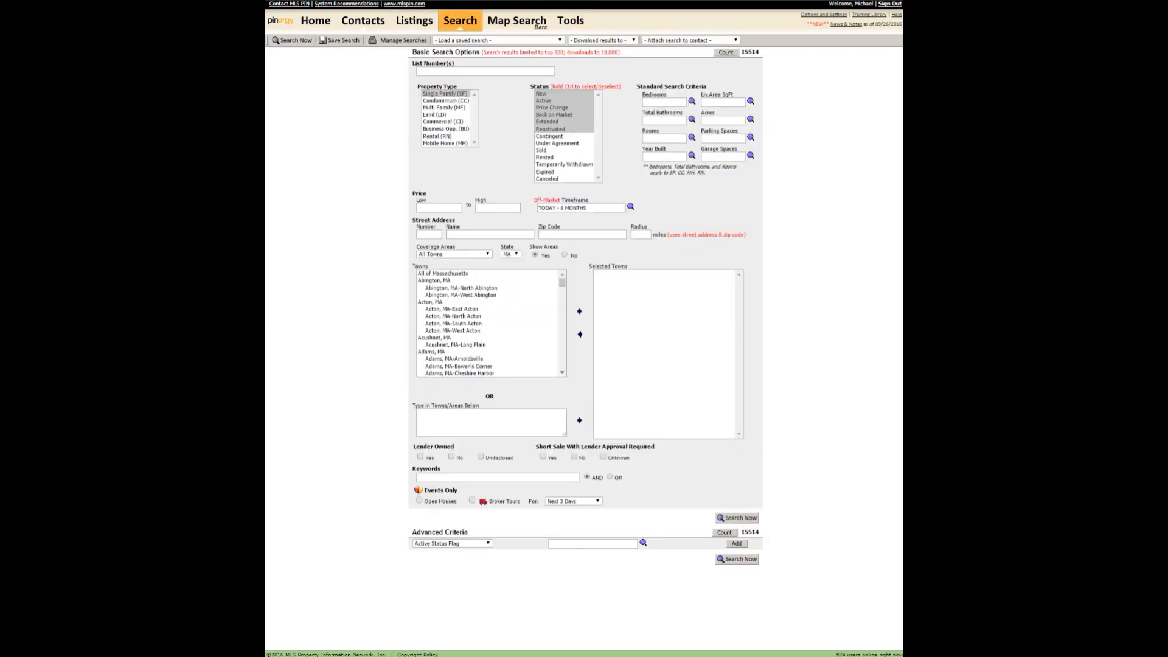
left_click(452, 101)
left_click(547, 150, "shift")
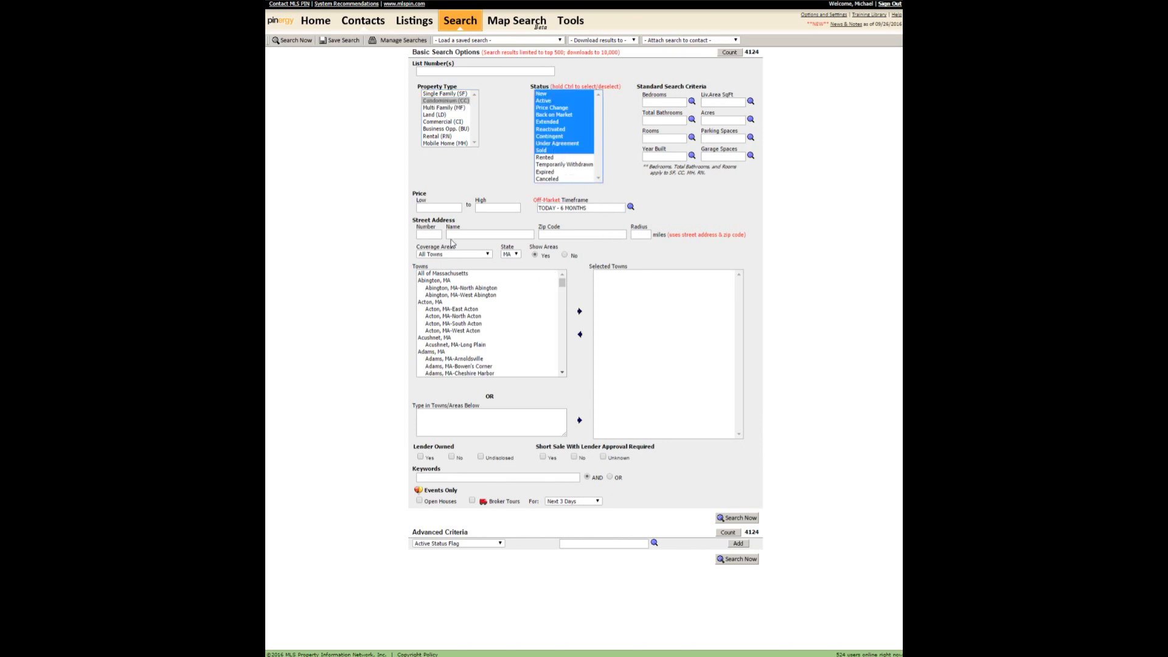
left_click(429, 236)
key("Tab")
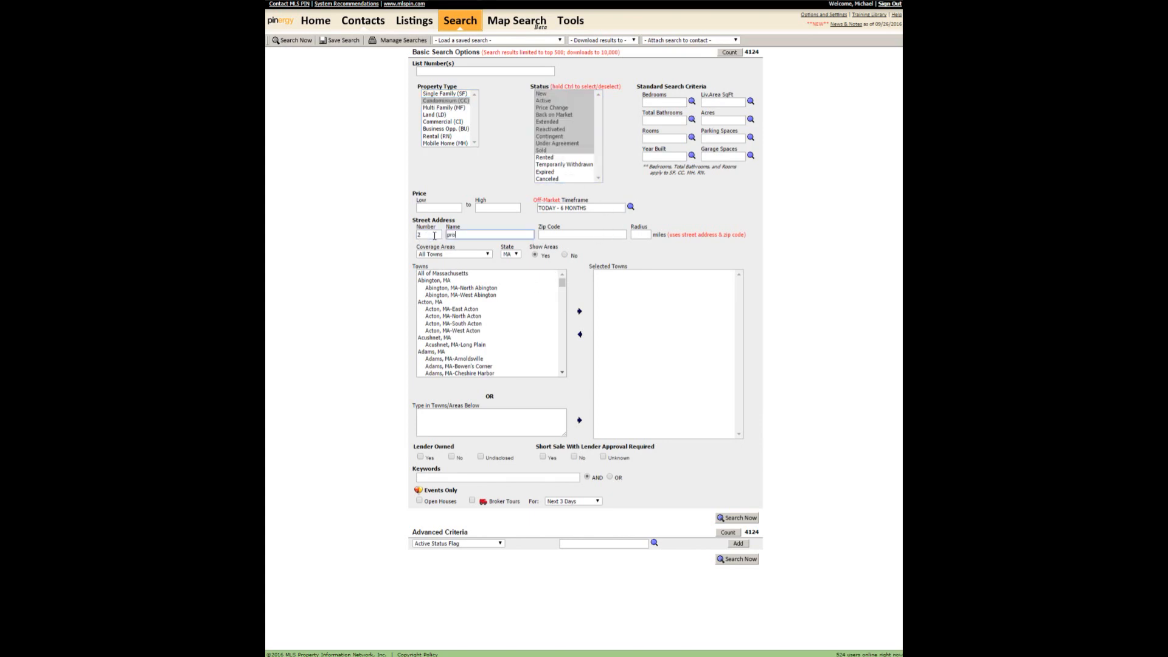
key("Tab")
key("Tab")
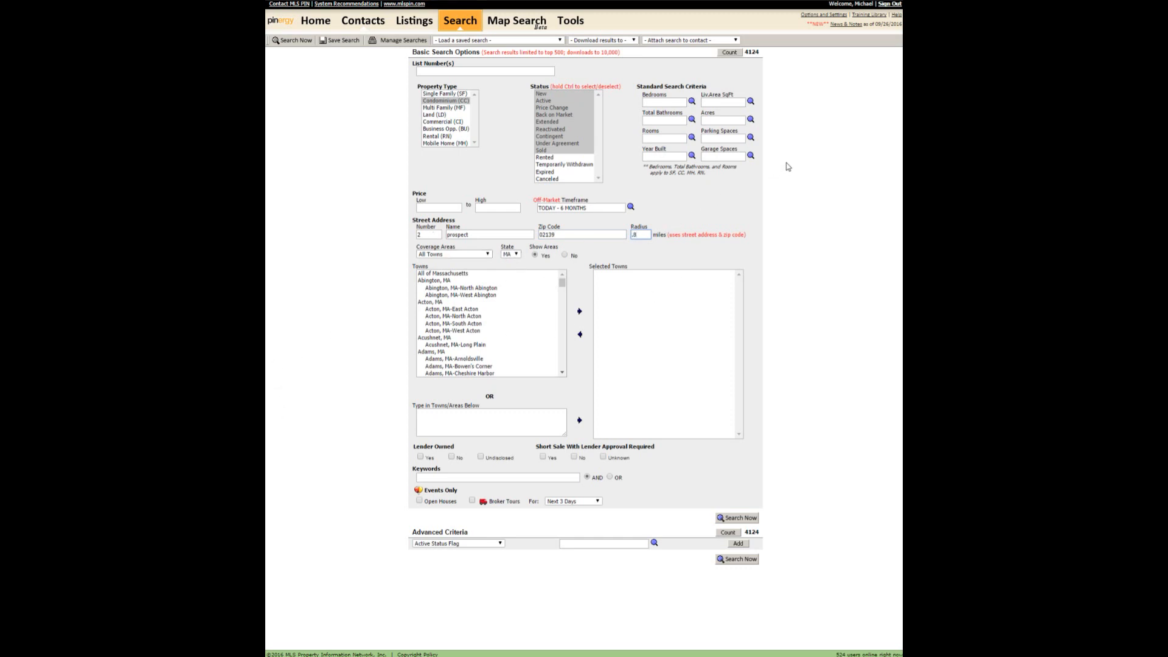
Require 2 bedrooms and 1 bath, count 49 matching condos, and run the search.
left_click(670, 102)
left_click(671, 123)
key("shift+Tab")
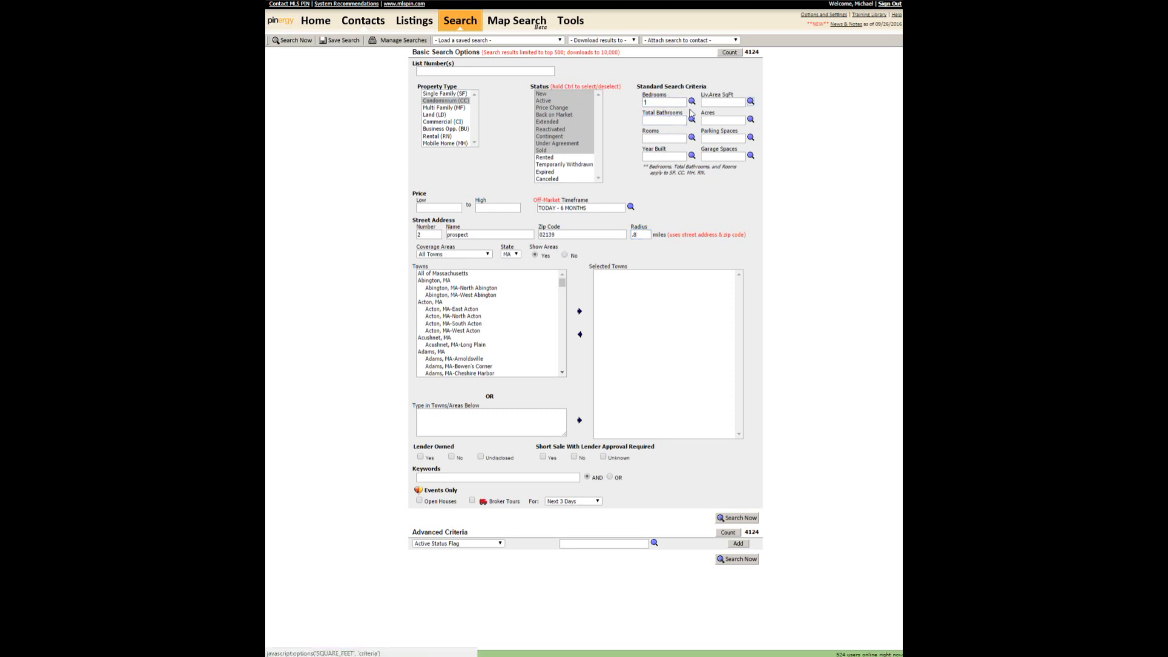
left_click_drag(658, 103, 633, 108)
type("2")
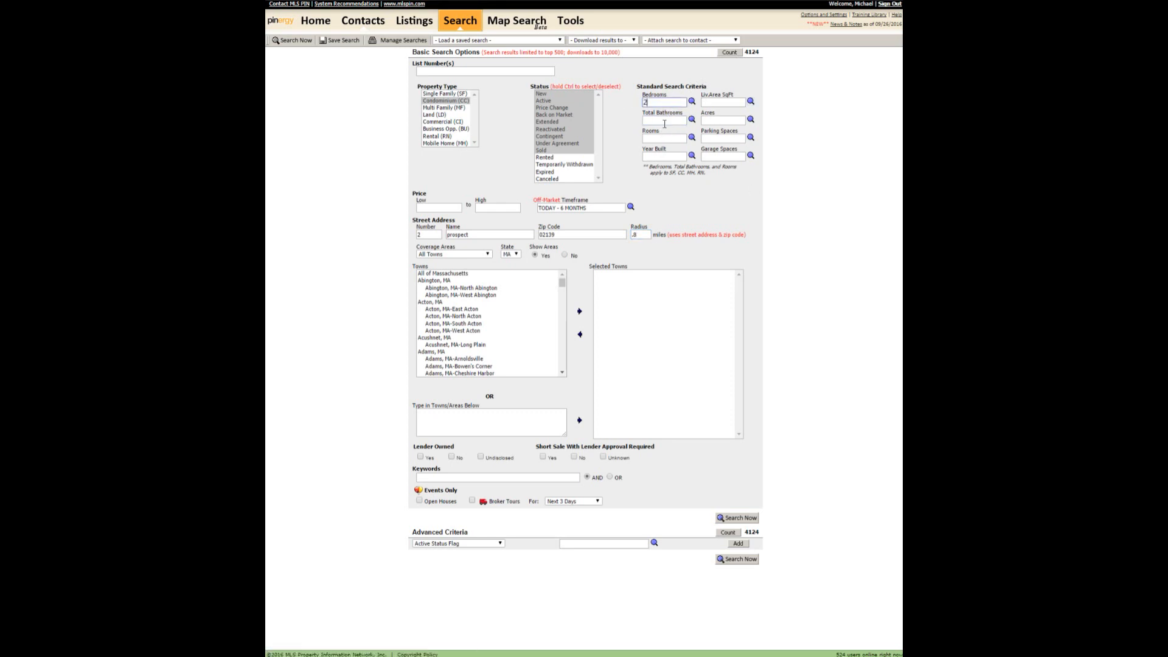
left_click(669, 121)
type("1")
left_click(742, 52)
left_click(733, 520)
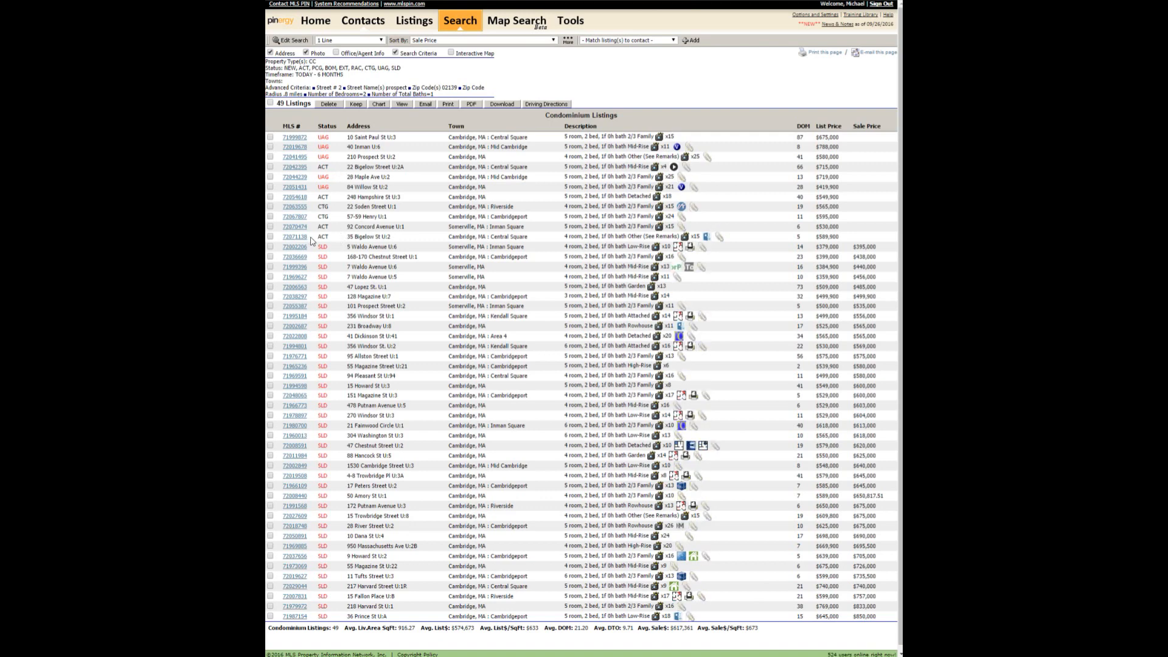
Copy MLS# 72071138 from the condo results into the AAA CMA's MLS # field.
left_click_drag(318, 236, 282, 237)
key("ctrl+c")
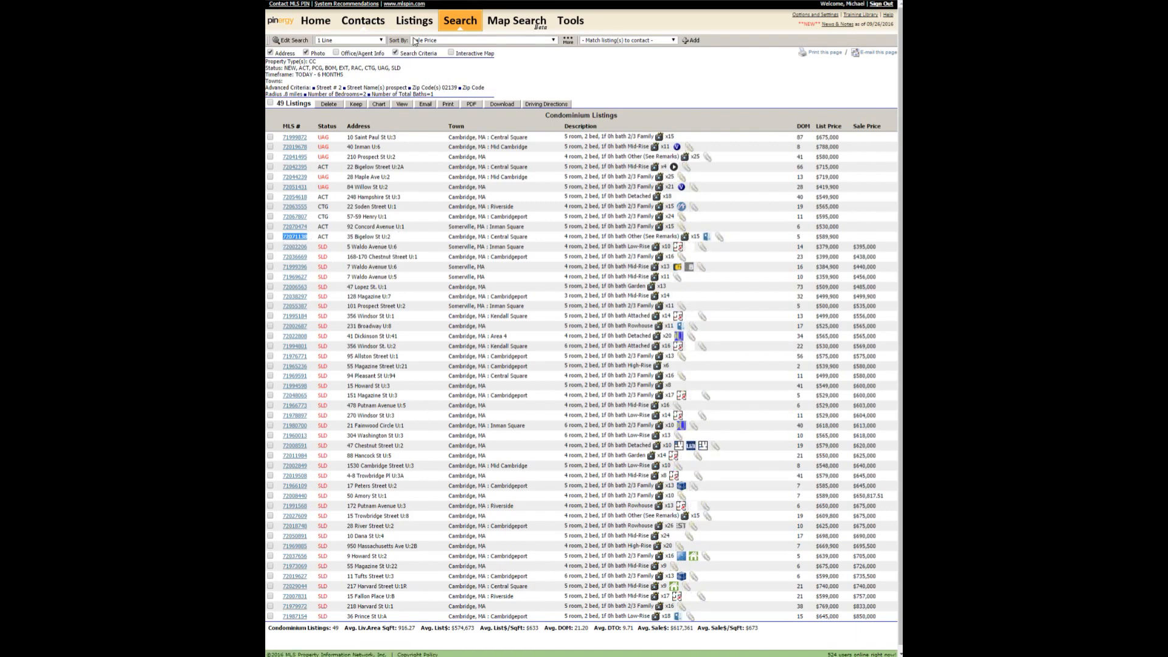
left_click(400, 2)
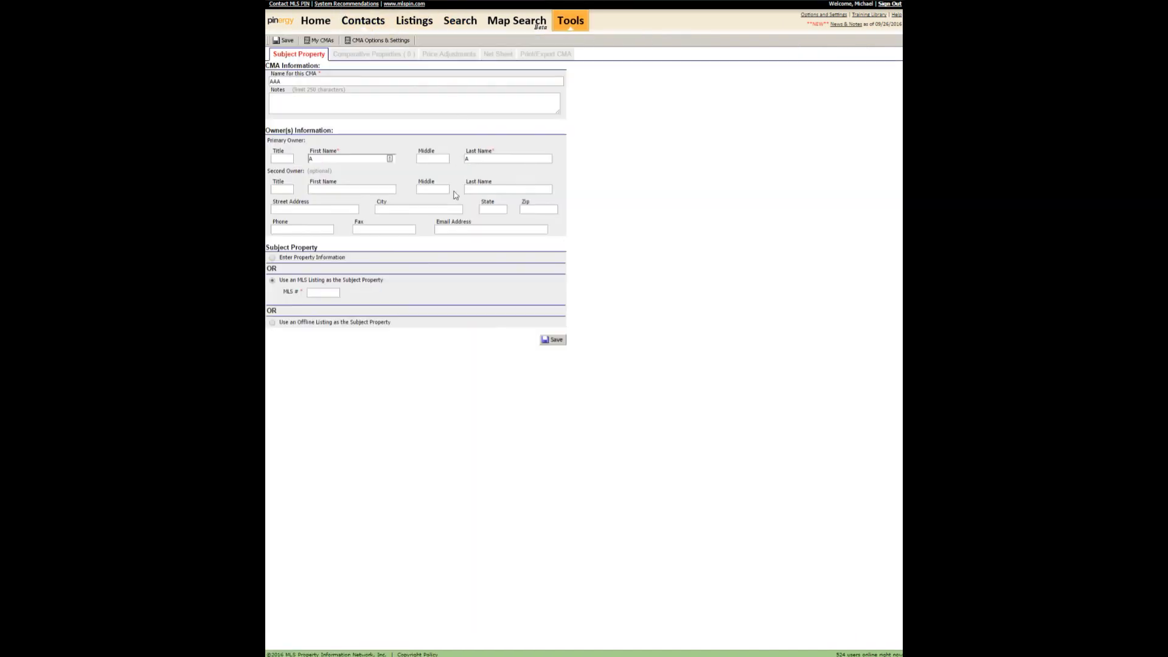
left_click(318, 292)
key("ctrl+v")
key("Delete")
key("ctrl+Tab")
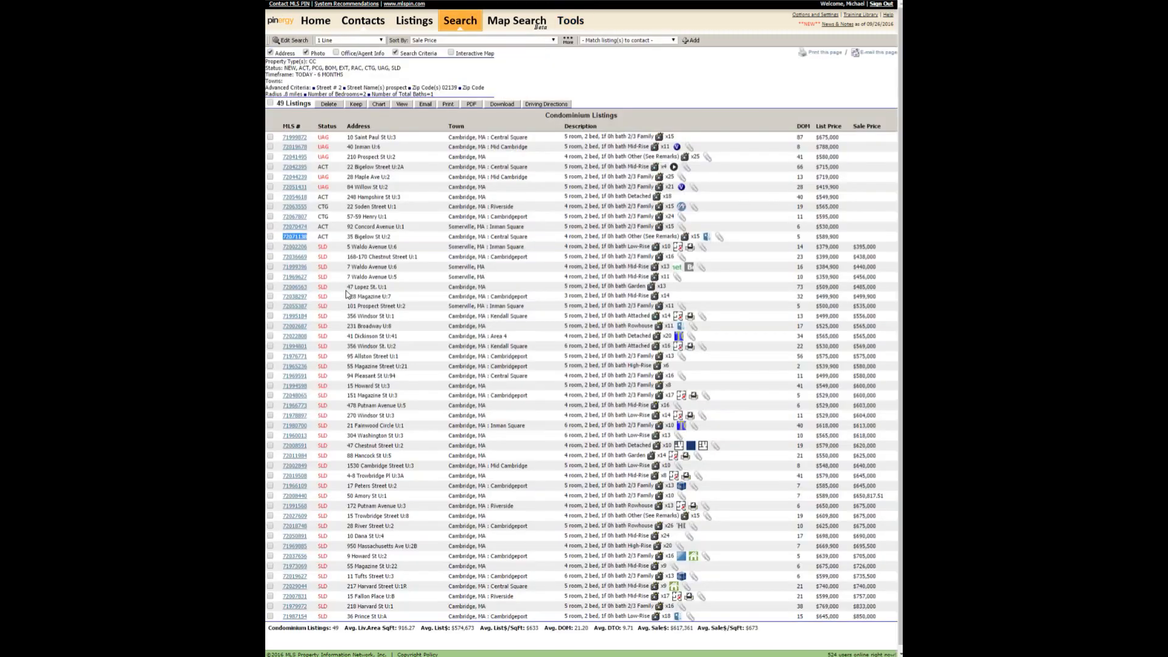
key("ctrl+Tab")
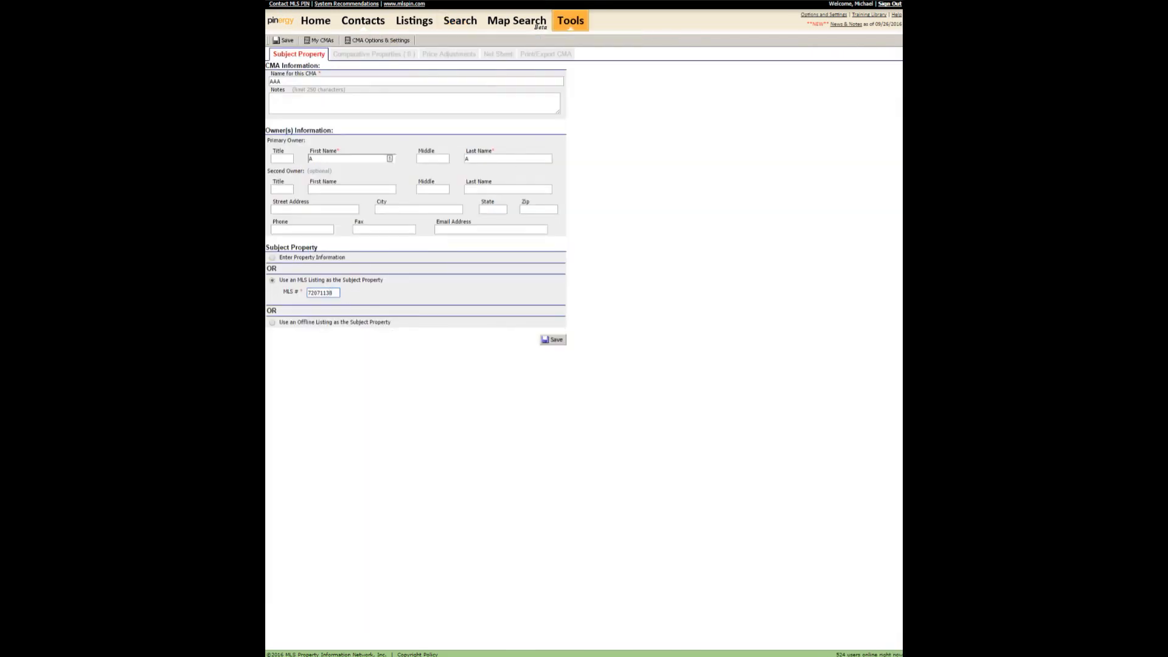
Save the subject property and open the MLS search for comparable properties.
left_click(553, 340)
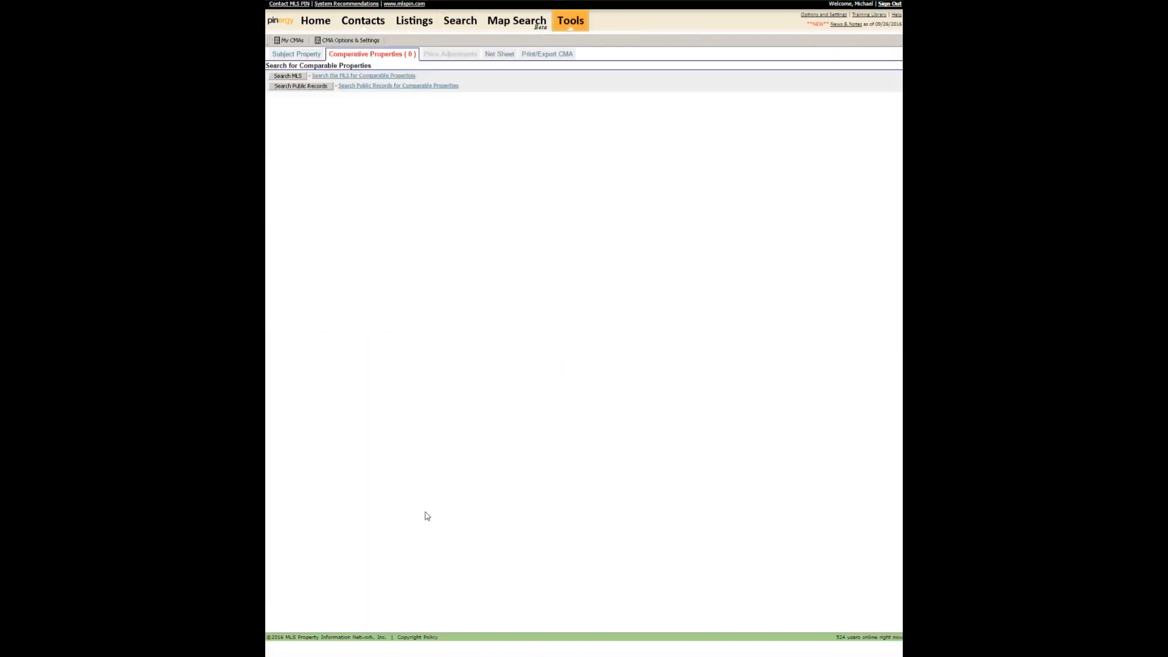
left_click(293, 77)
right_click(328, 86)
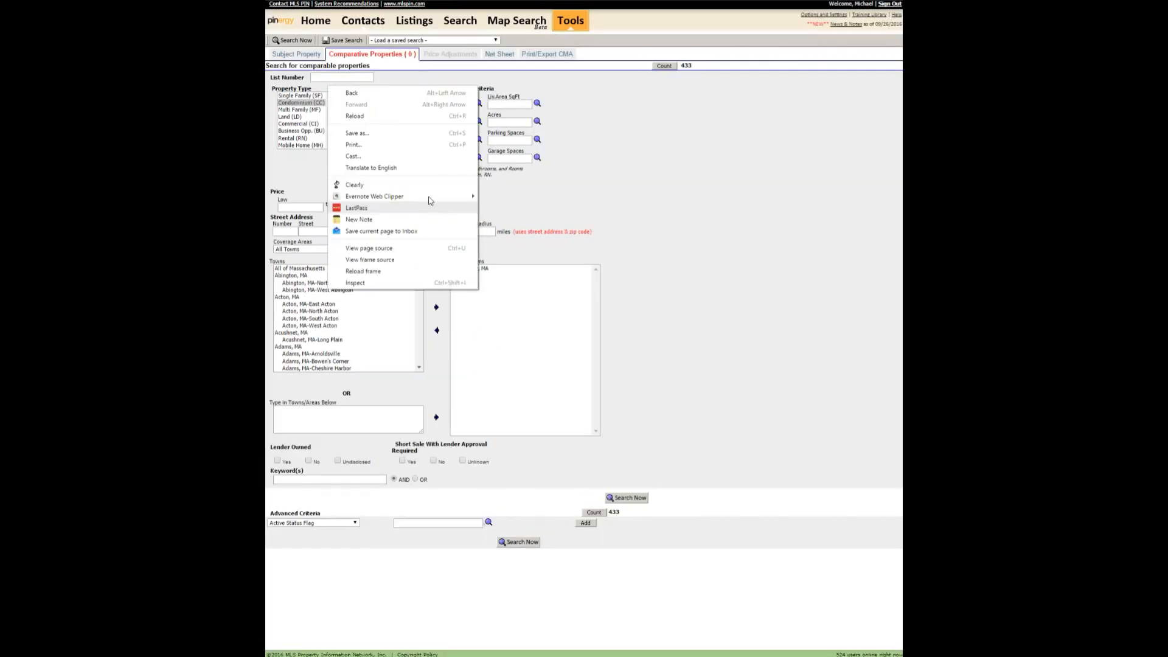
left_click(312, 180)
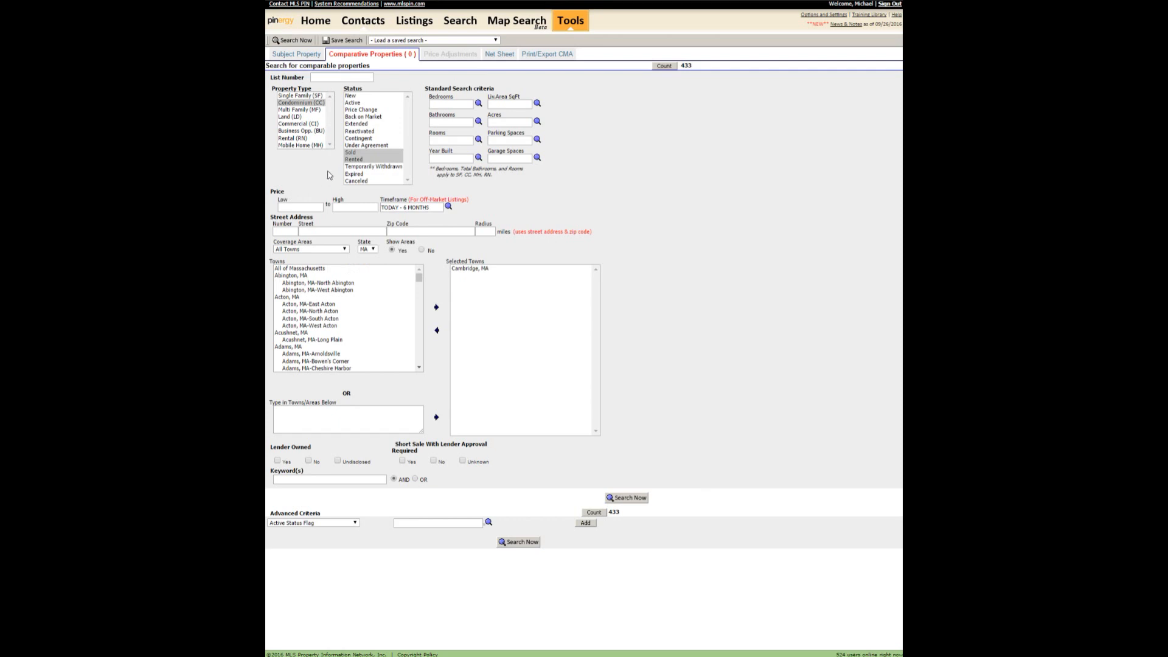
Limit comparables to Sold listings with 2 bedrooms, 1 bath, within the past 3 months.
left_click(365, 152)
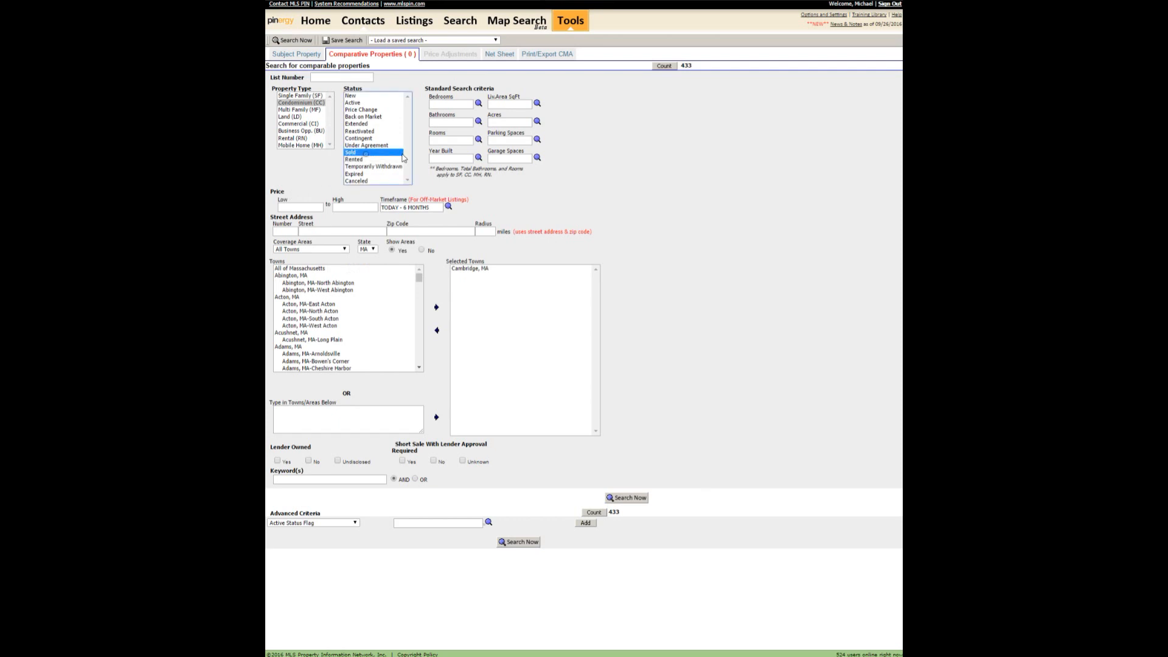
left_click(453, 107)
type("2")
left_click(450, 122)
type("1")
left_click(406, 207)
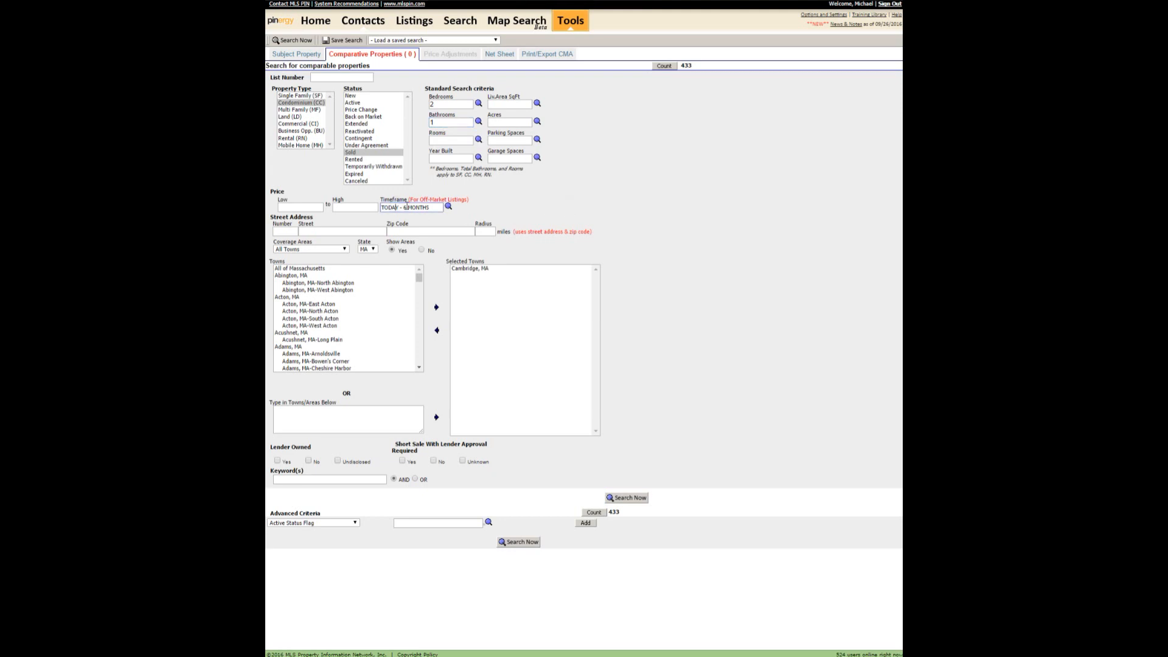
key("BackSpace")
type("3")
Enter the prospect street, zip 02139, and a .4-mile radius, then count 6 matches.
left_click(289, 231)
left_click(327, 231)
type("prospect")
key("Tab")
type("02139")
key("Tab")
type(".4")
left_click(662, 66)
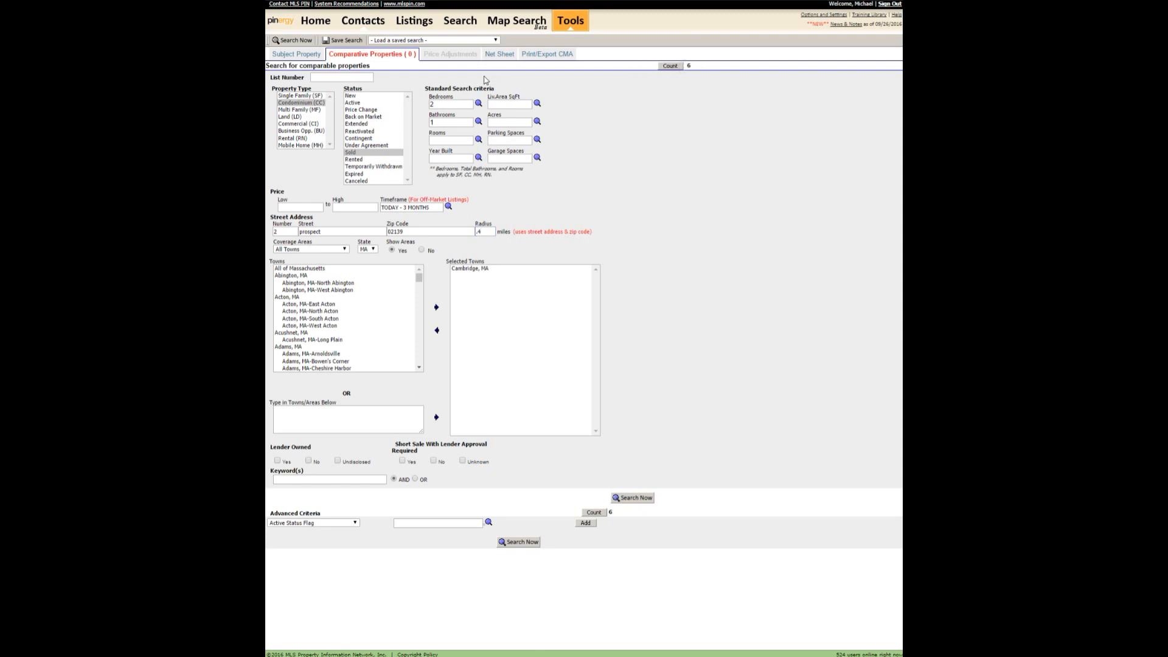
Add the second, third and last sold condos from the results to the CMA as comparables.
left_click(631, 498)
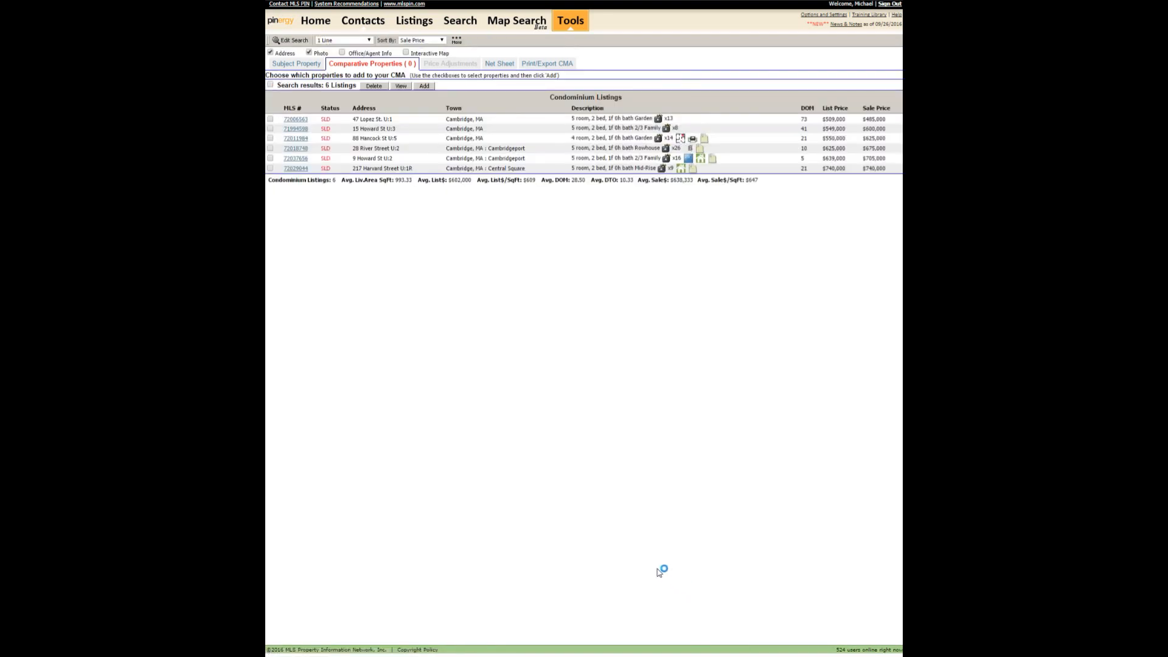
left_click(270, 129)
left_click(270, 138)
left_click(270, 169)
left_click(425, 87)
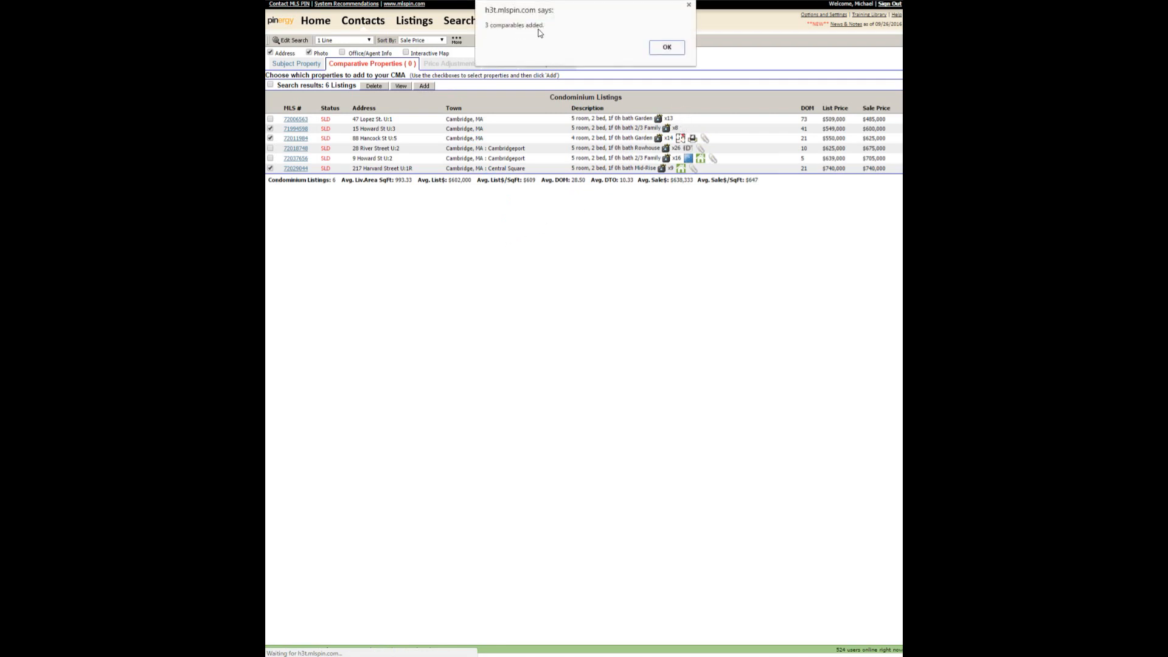
left_click(652, 49)
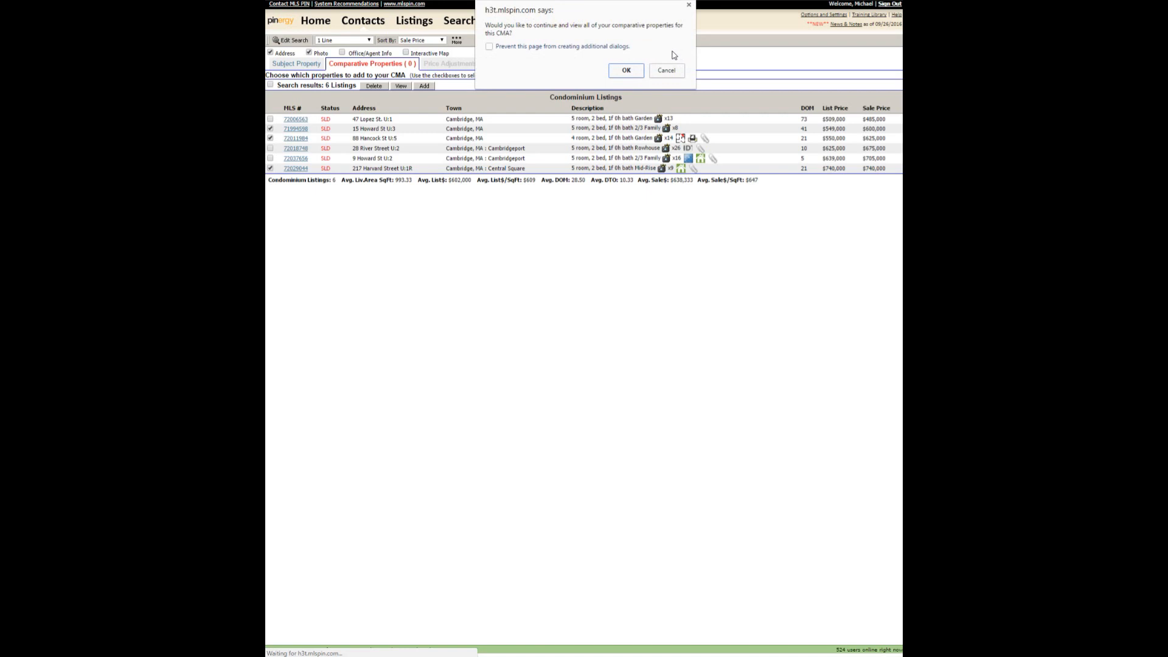
left_click(626, 71)
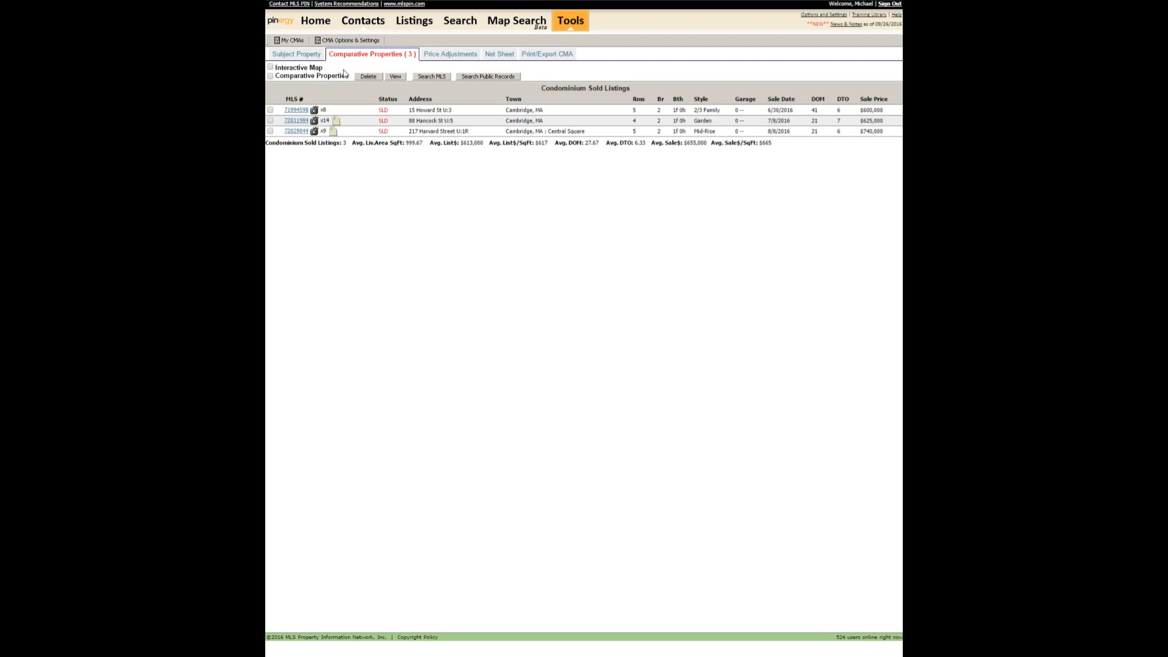
View the Price Adjustments grid: six adjustments across three comps, indicating $628,532.
left_click(444, 55)
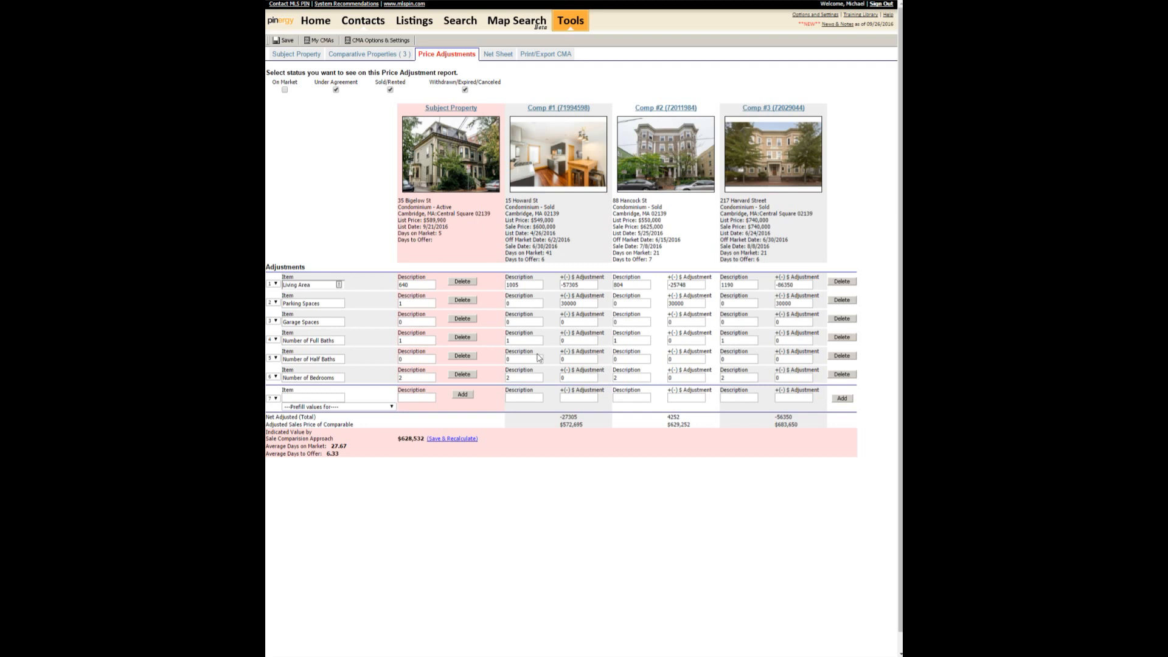
left_click(382, 251)
left_click(368, 406)
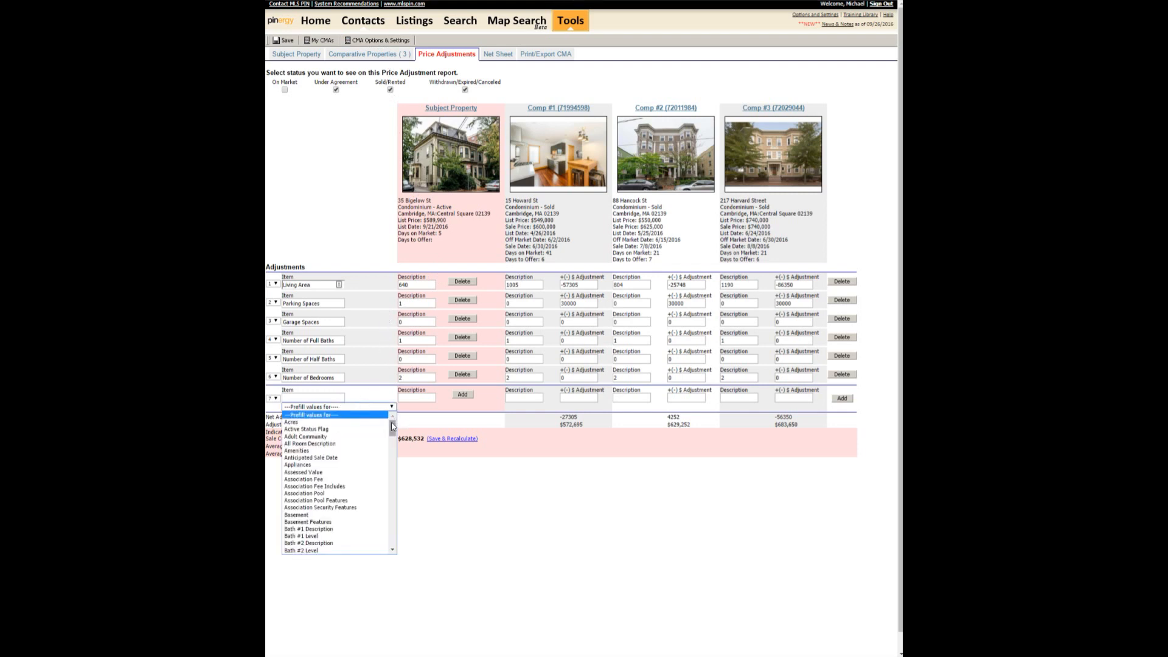
left_click_drag(392, 428, 393, 557)
left_click(480, 514)
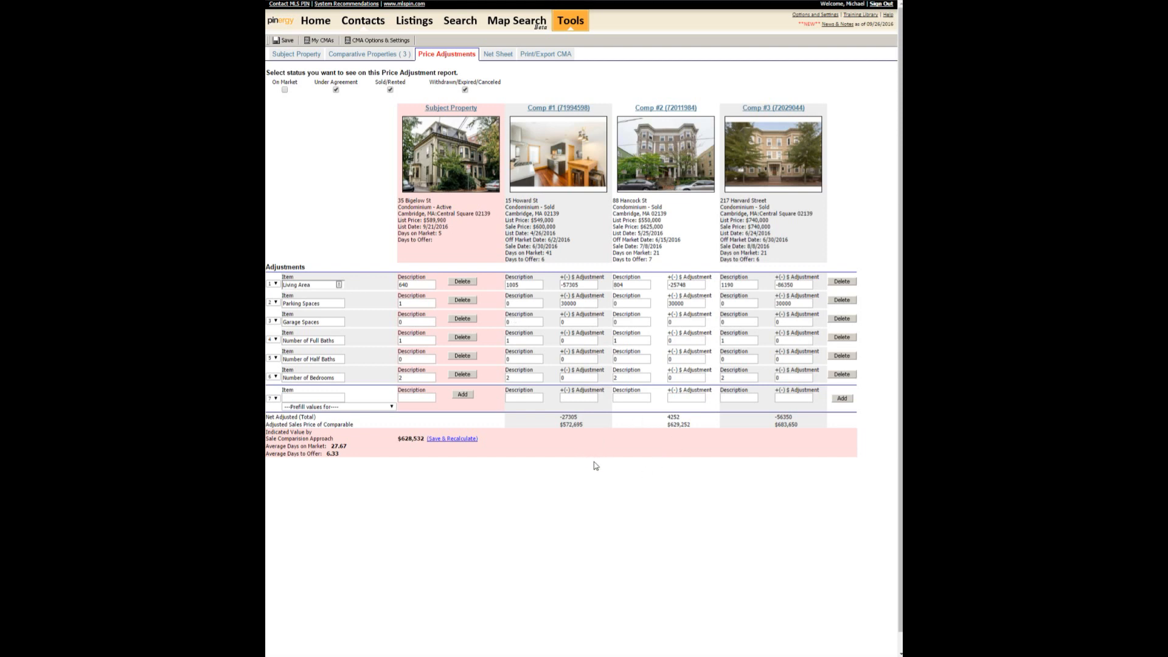
Add a Cooling adjustment of -15000 for Comp #1 and recalculate, giving $623,532.
left_click(324, 406)
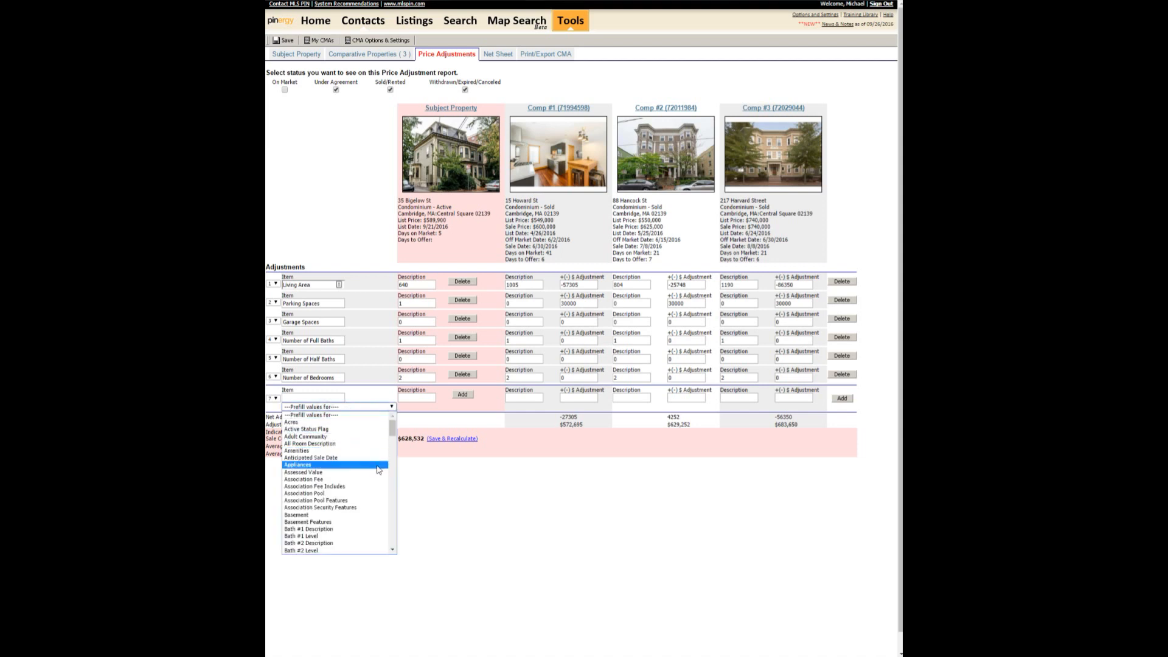
left_click_drag(392, 428, 393, 454)
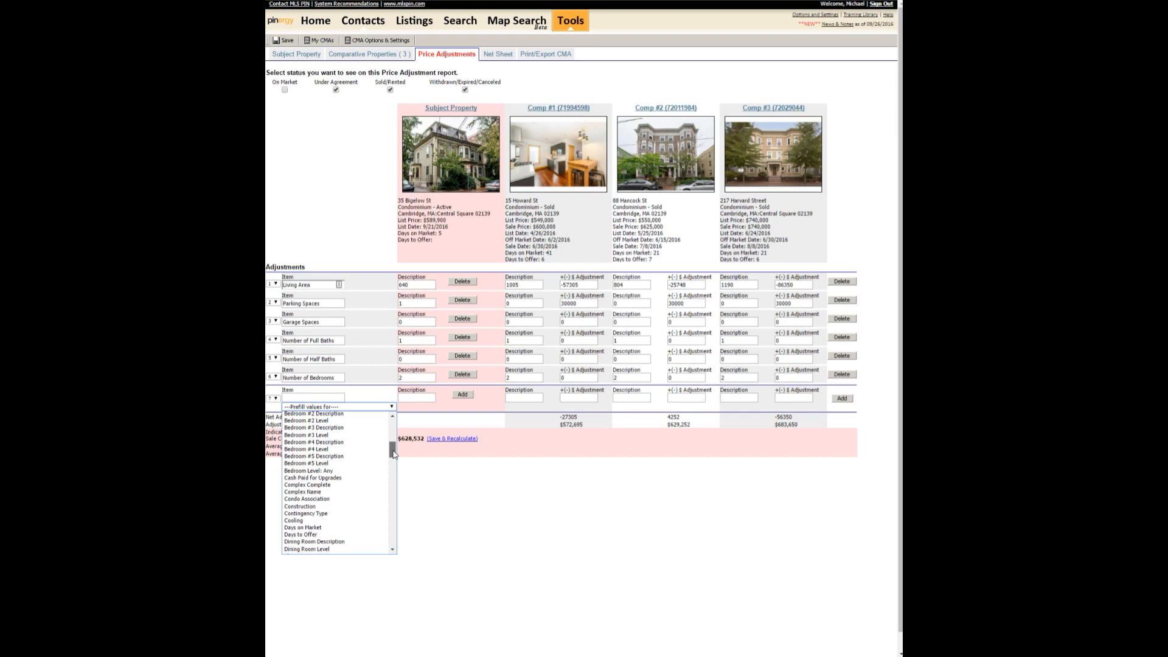
left_click(312, 522)
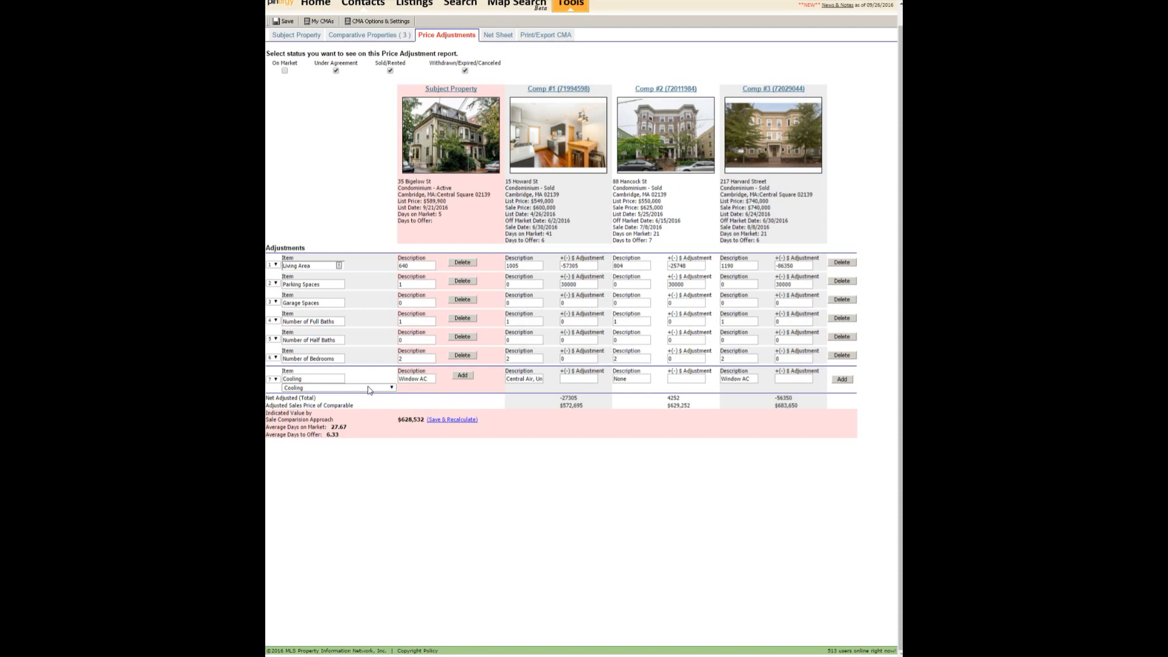
left_click(463, 376)
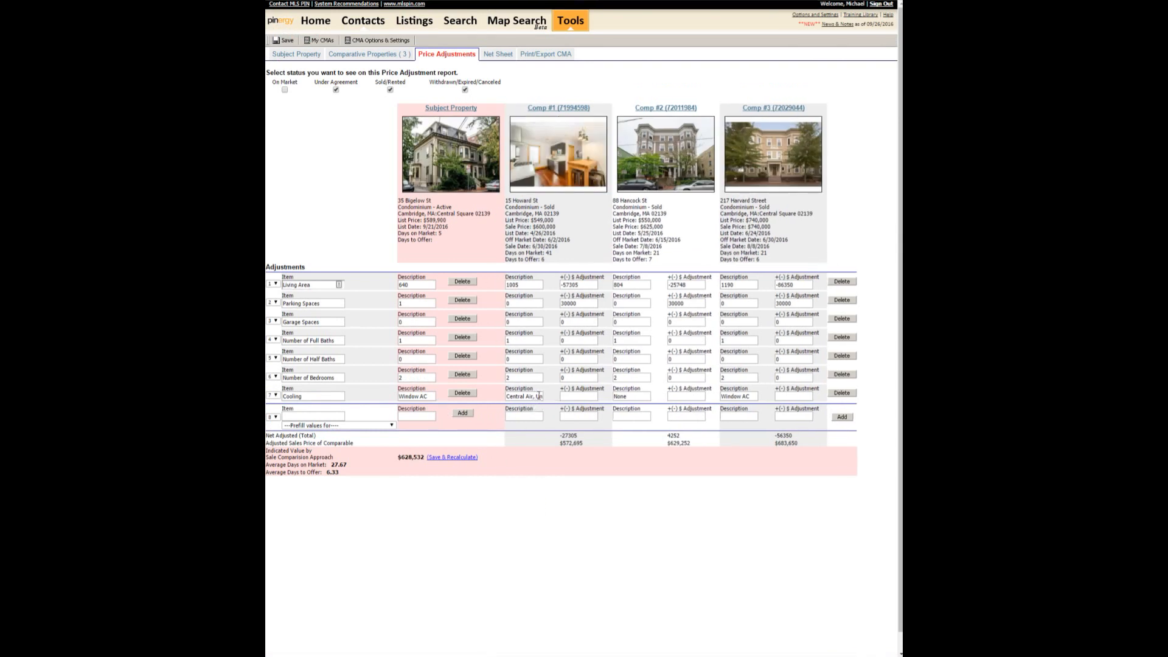
left_click(571, 396)
key("Tab")
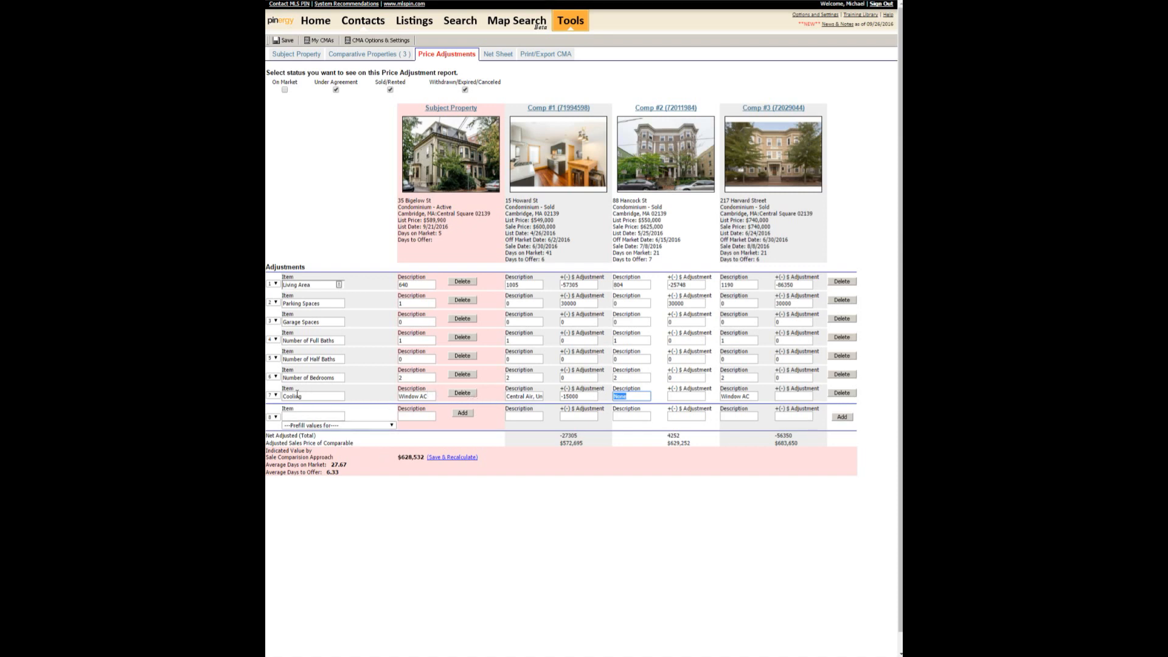
left_click(457, 457)
Review the seller's Net Sheet, then go to the Print/Export CMA tab for the AAA CMA.
left_click(492, 61)
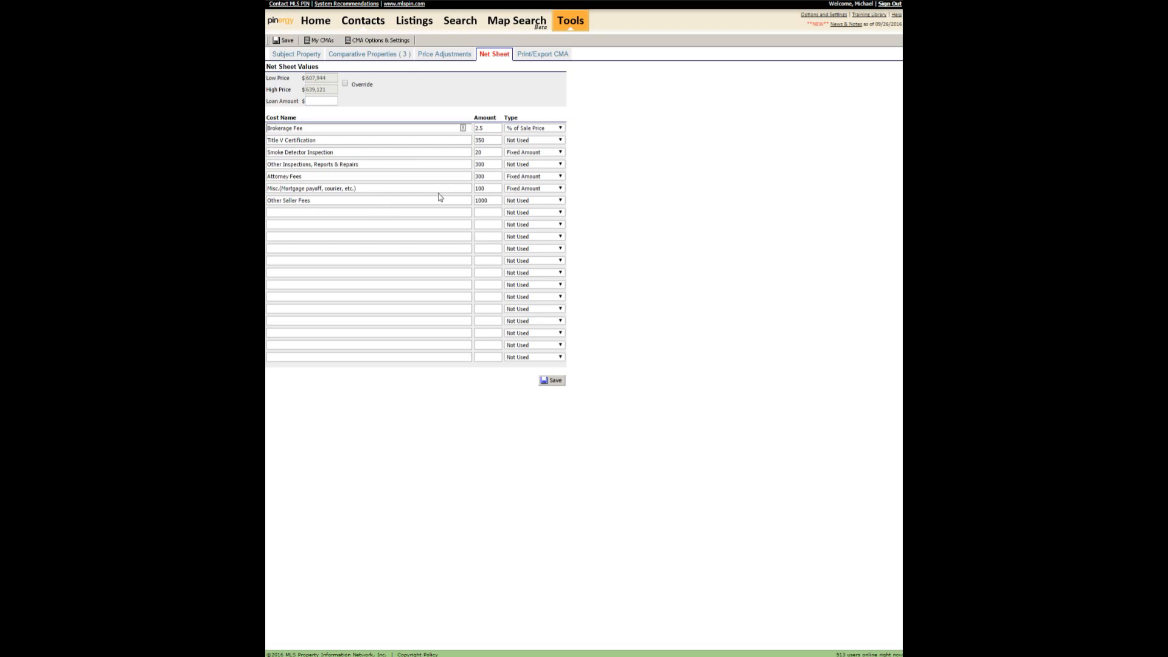
left_click(542, 57)
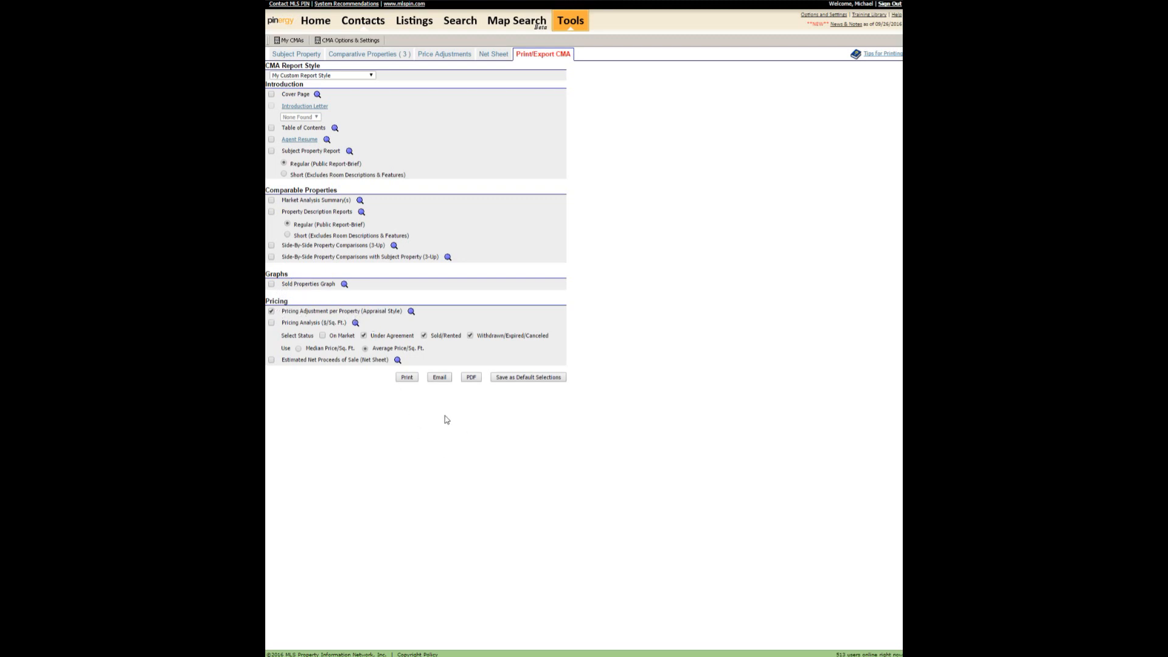
Export the AAA CMA report as a PDF and open the downloaded file.
left_click(471, 377)
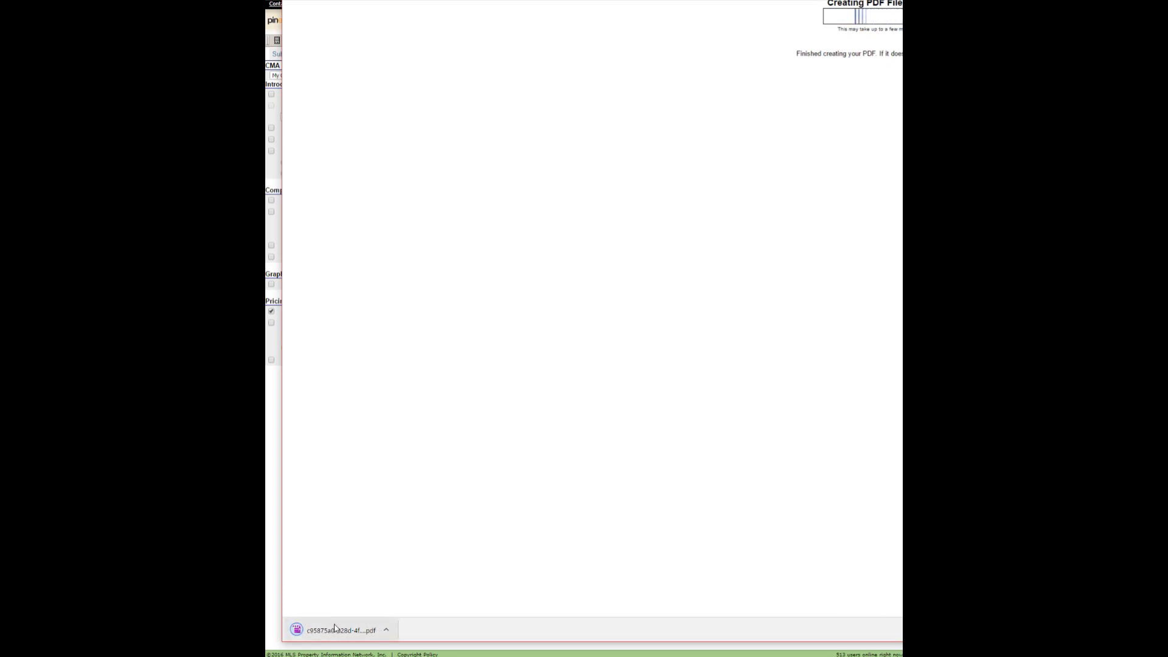
left_click(371, 630)
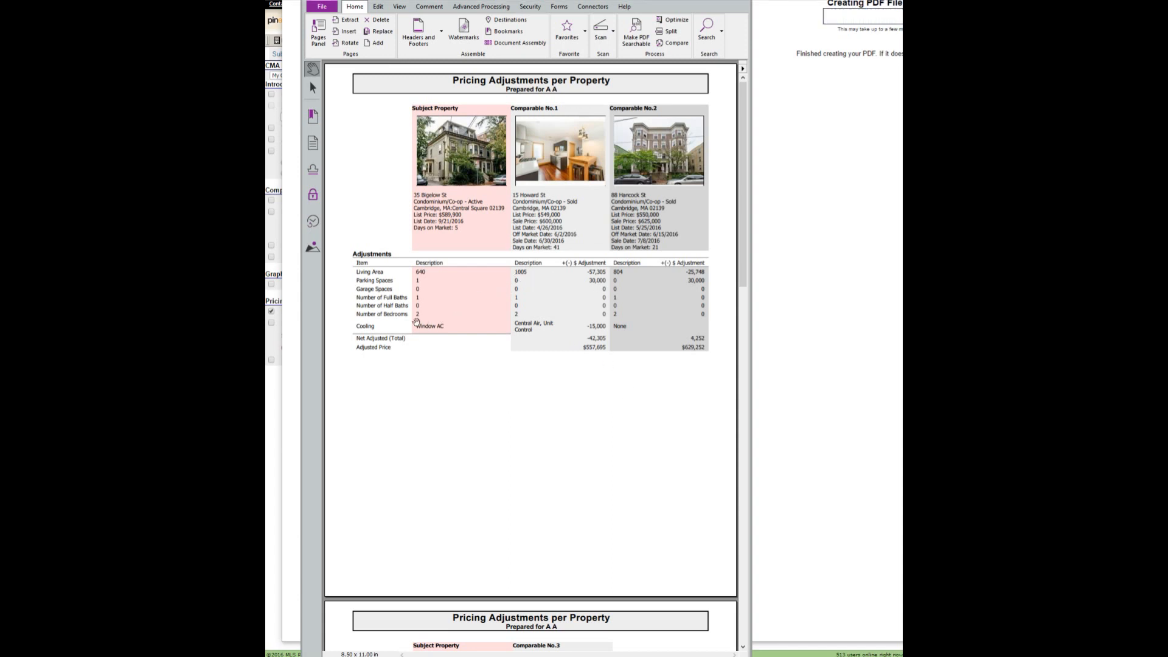
Return to the PDF report and scroll to the Suggested Sales Price page showing $623,532.
left_click(273, 382)
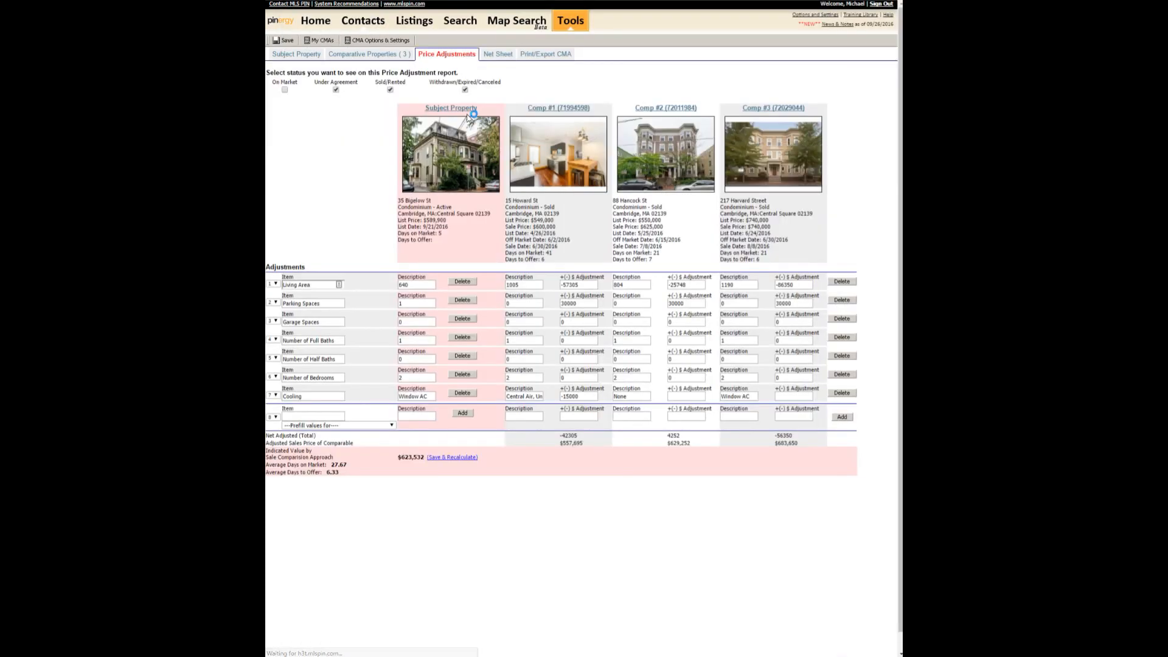
key("alt+Tab")
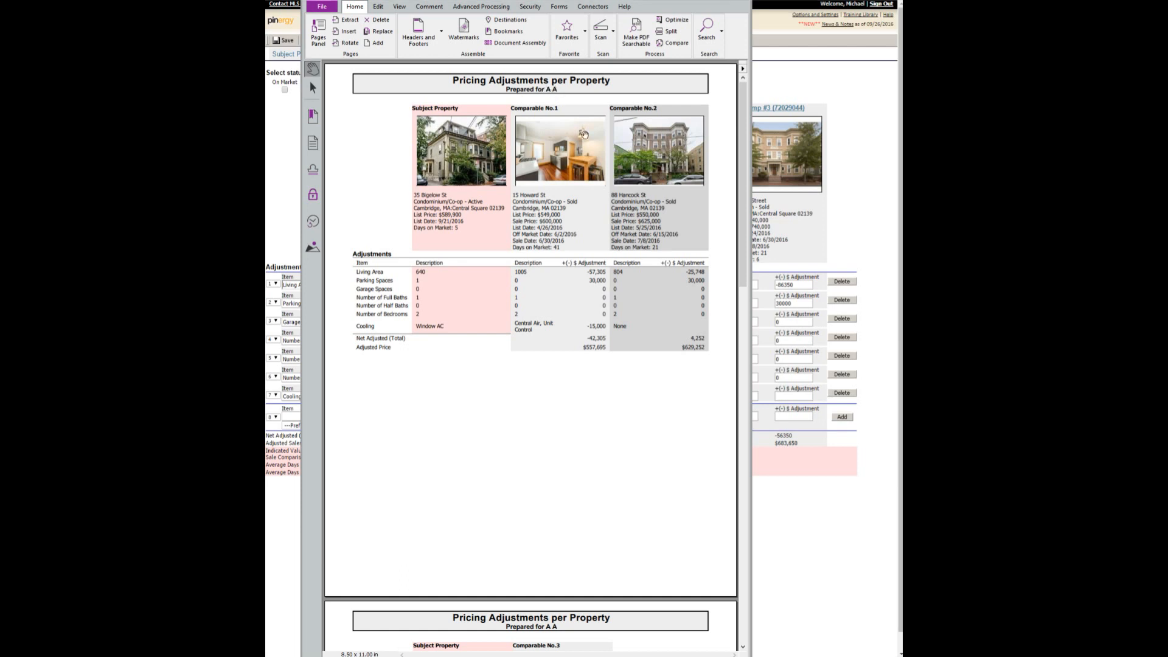
scroll(584, 134, "down", 10)
scroll(584, 134, "down", 7)
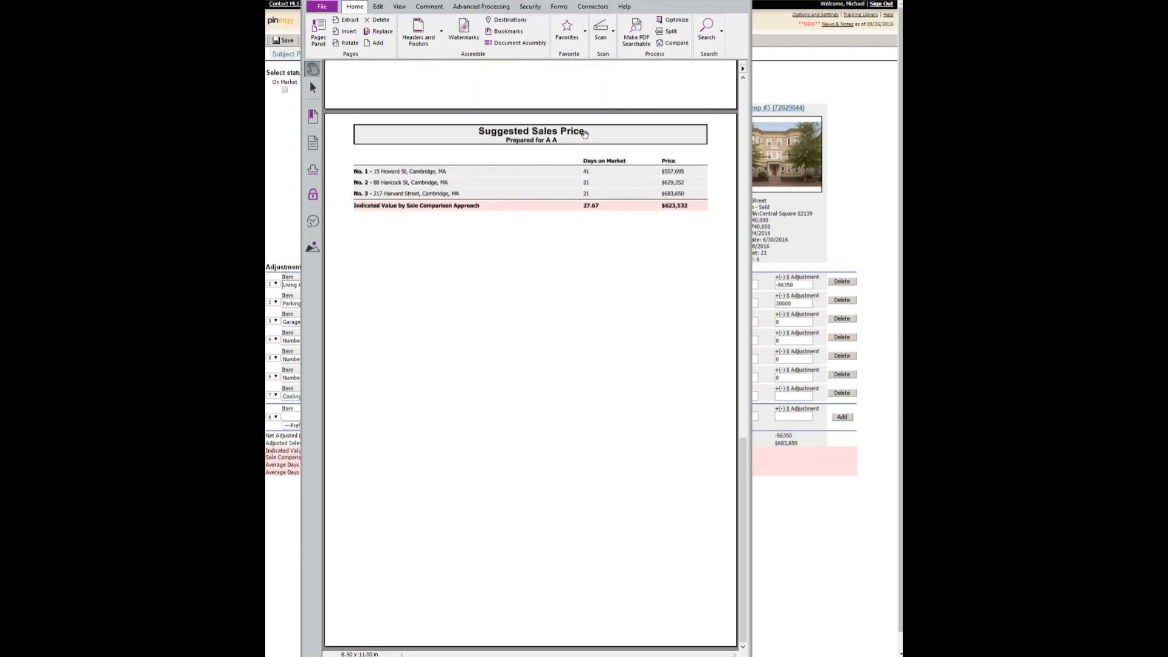